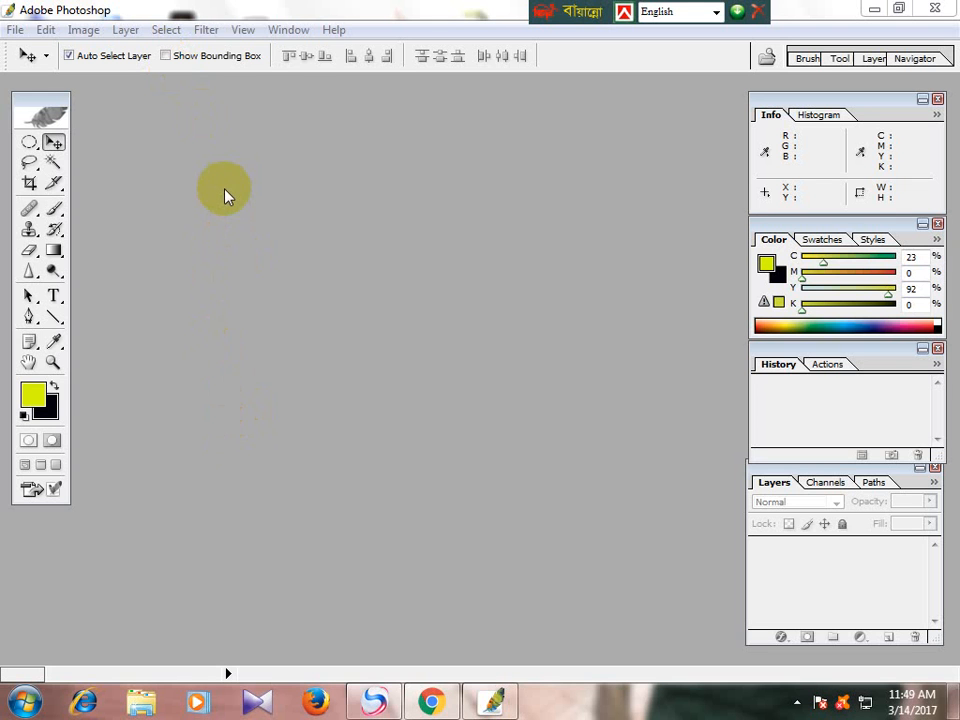
Create a new 100 by 100 pixel document with white background contents and maximize its window
click(69, 55)
click(15, 32)
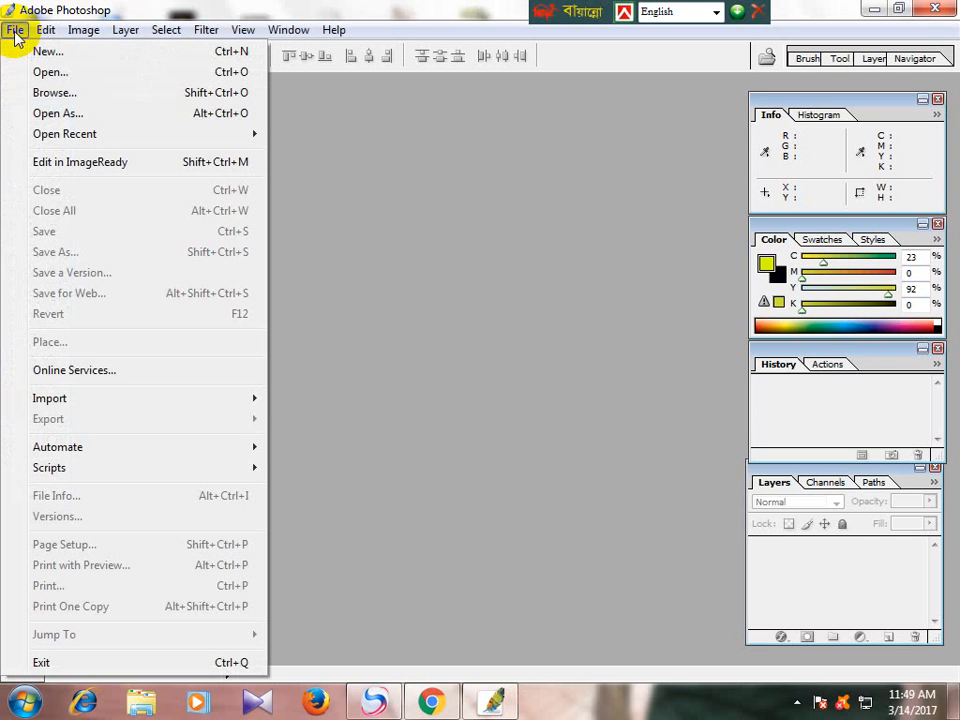
click(183, 52)
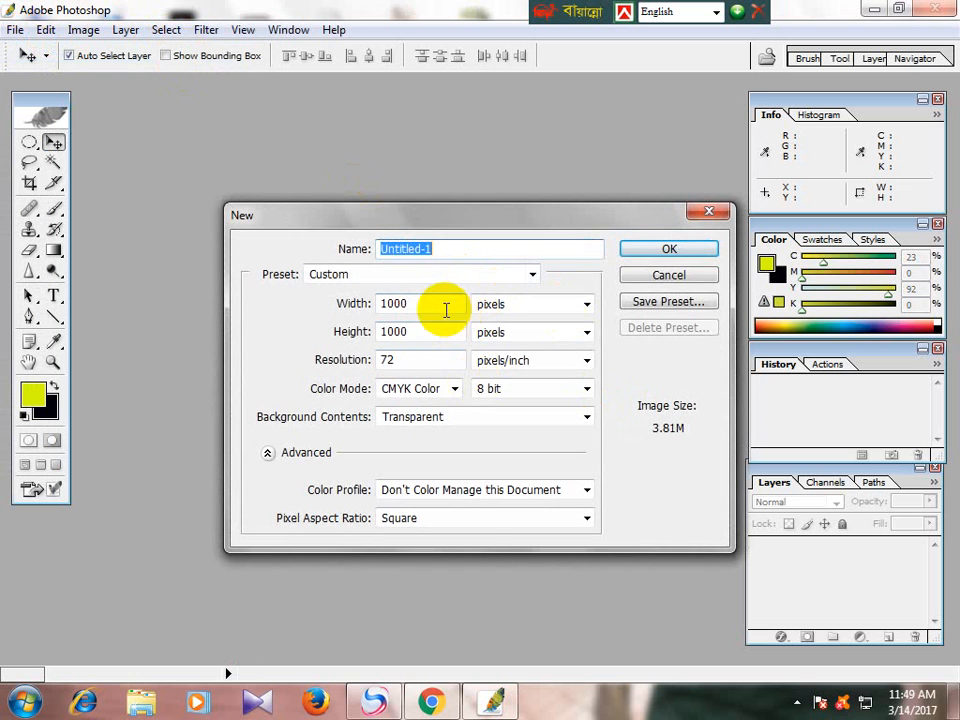
click(336, 316)
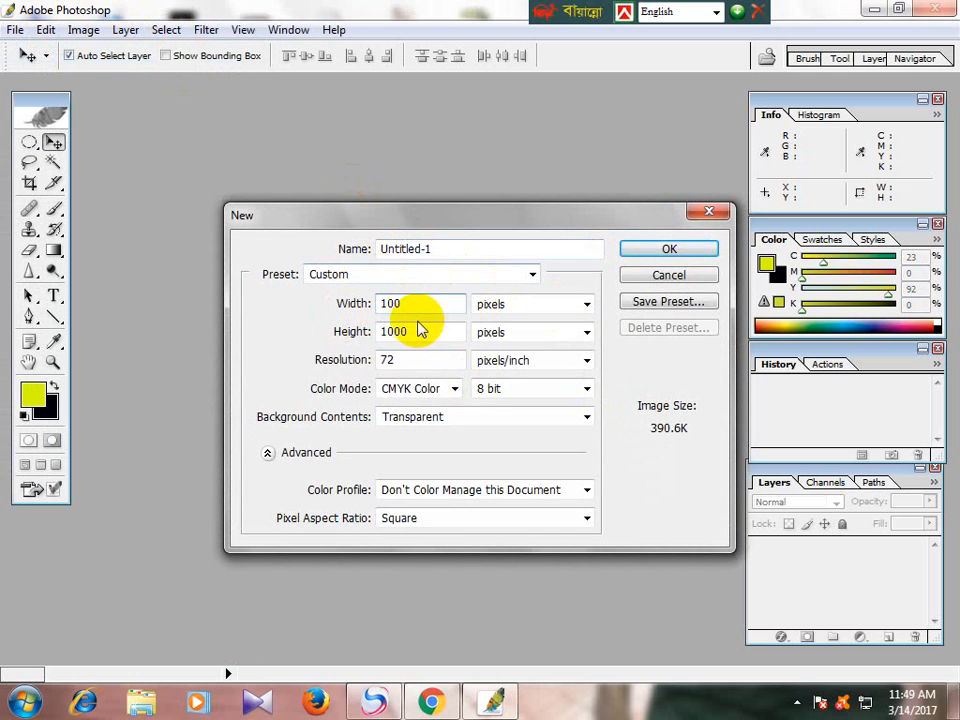
key(Tab)
key(BackSpace)
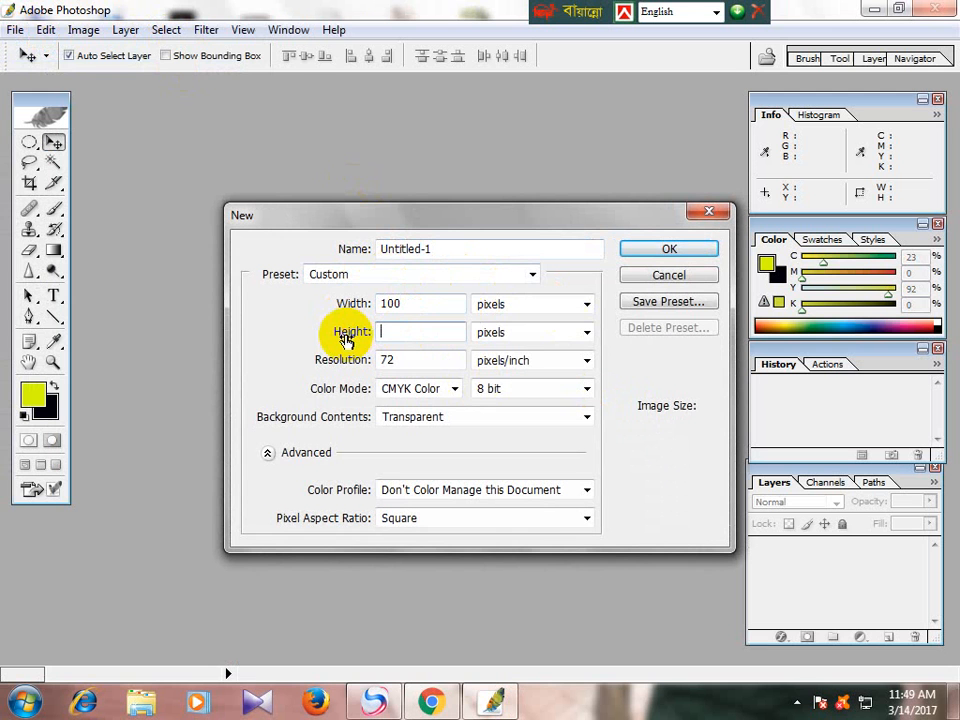
text(100)
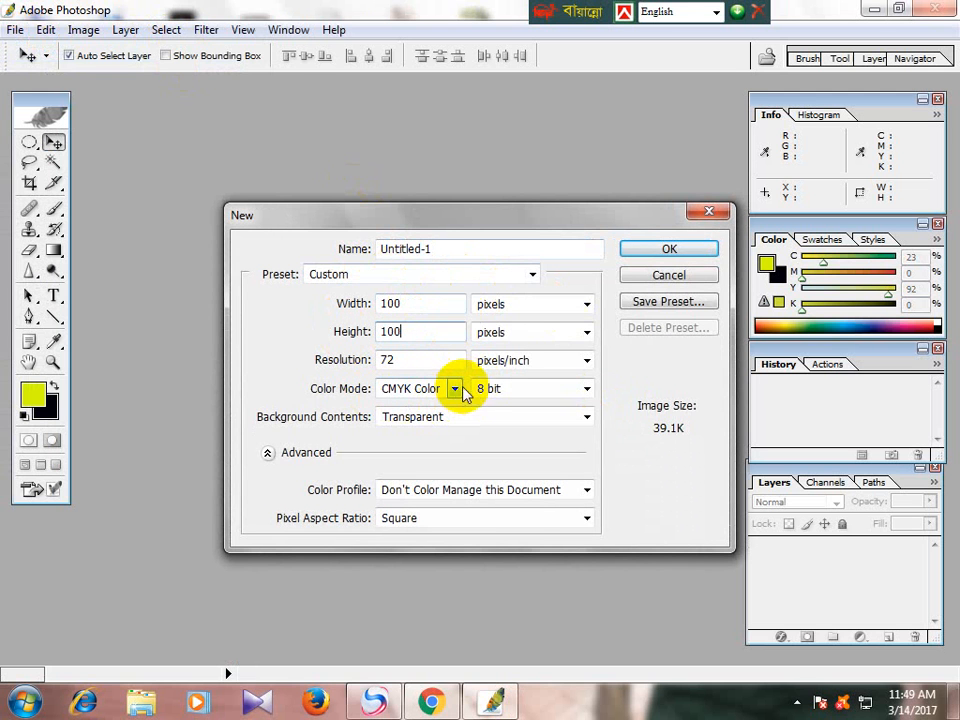
click(588, 418)
click(469, 437)
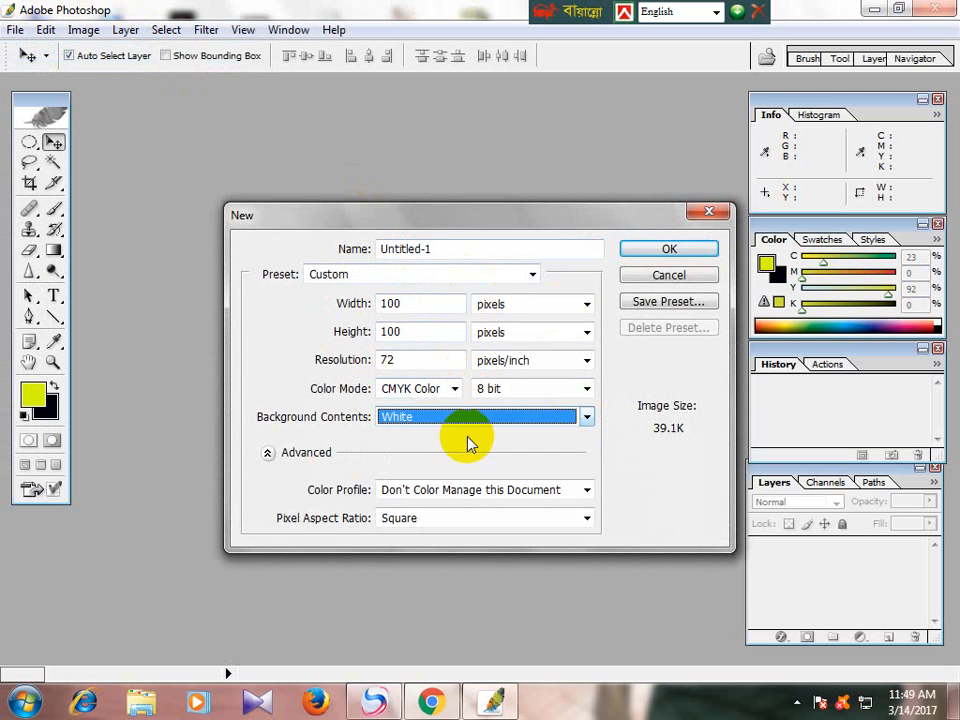
click(666, 249)
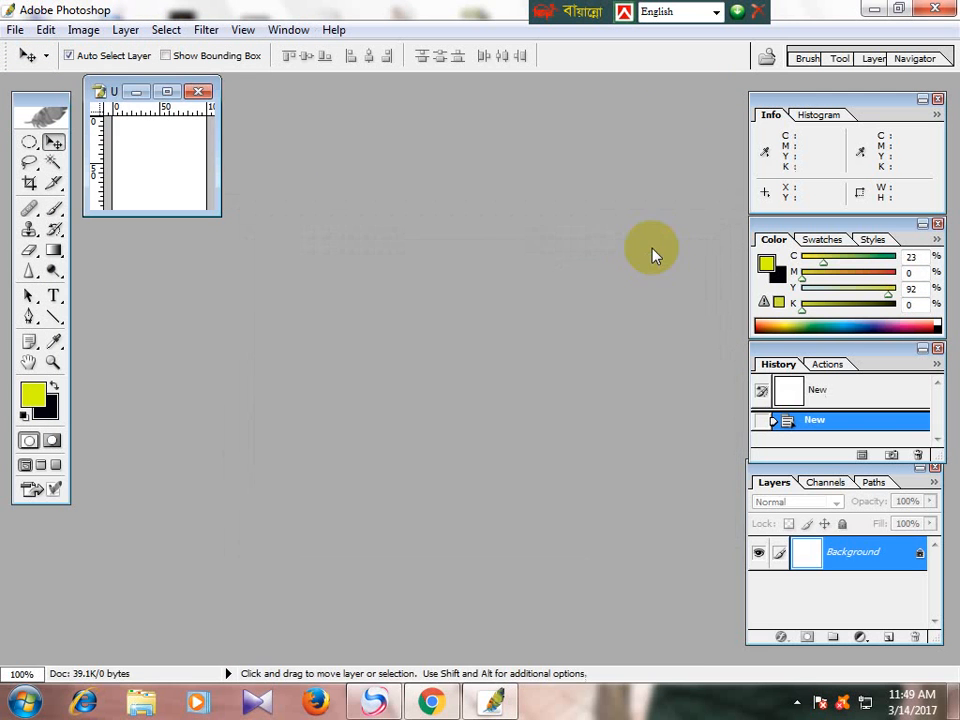
click(167, 91)
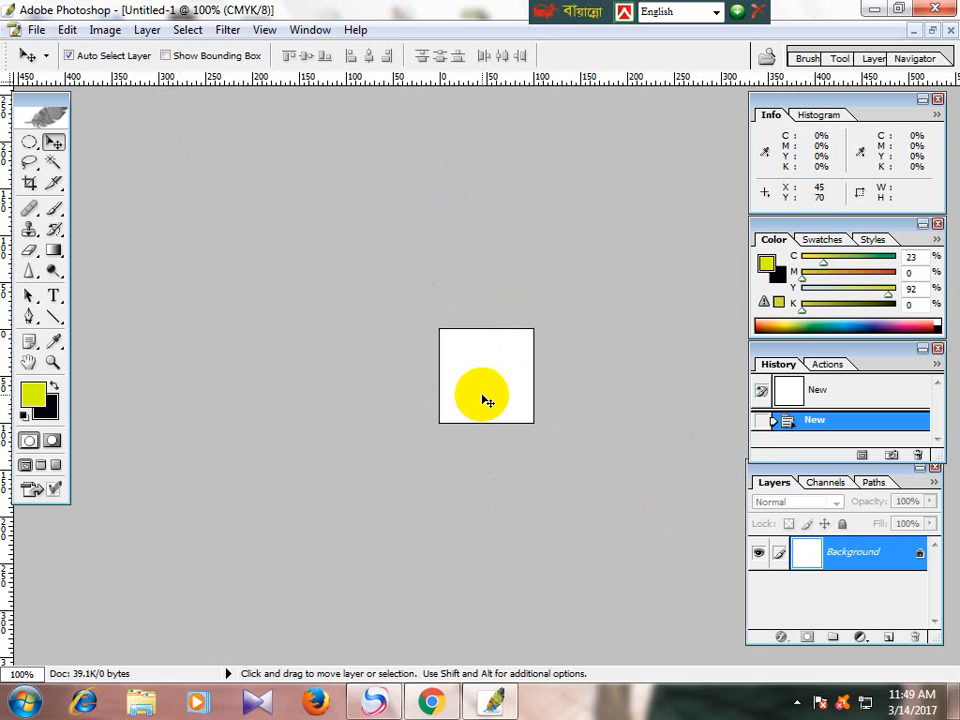
Add a vertical guide at position 50 px, through the middle of the canvas
key(z)
click(490, 379)
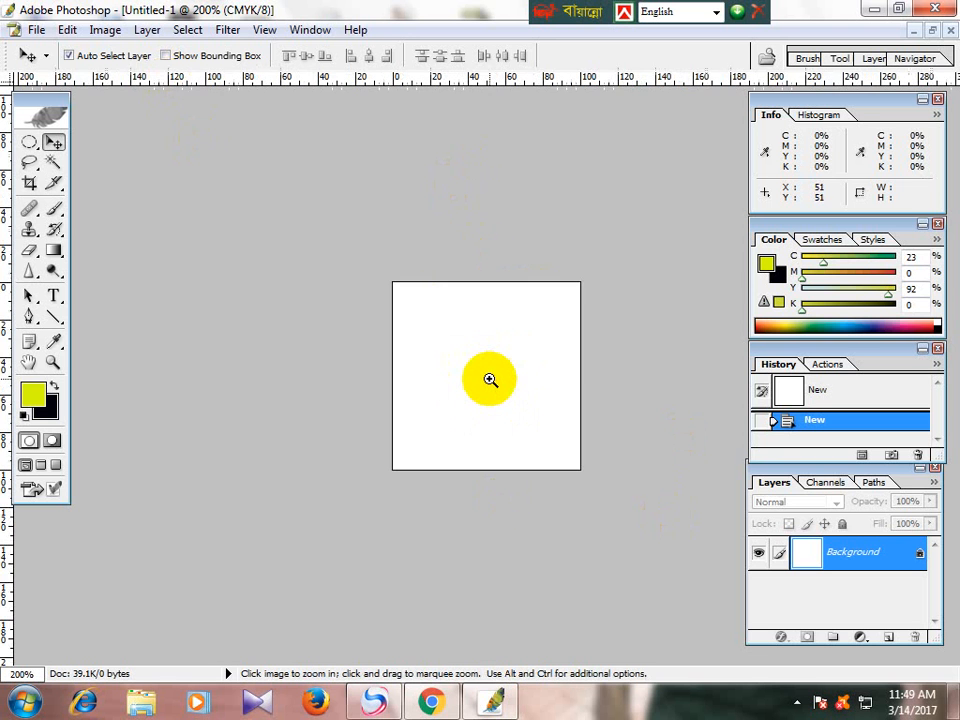
click(490, 379)
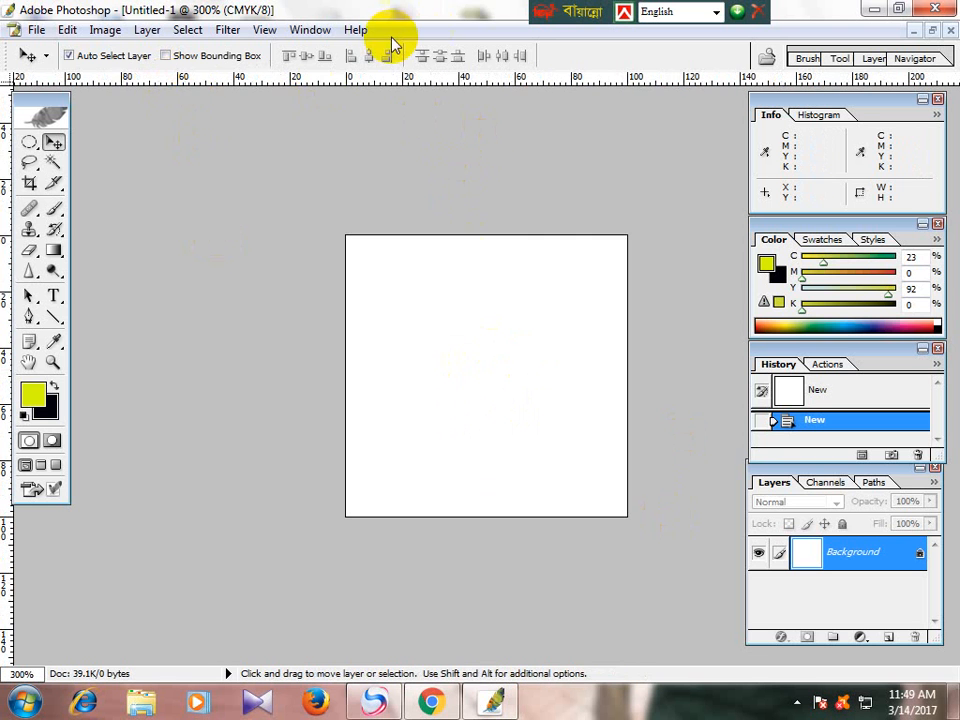
click(262, 32)
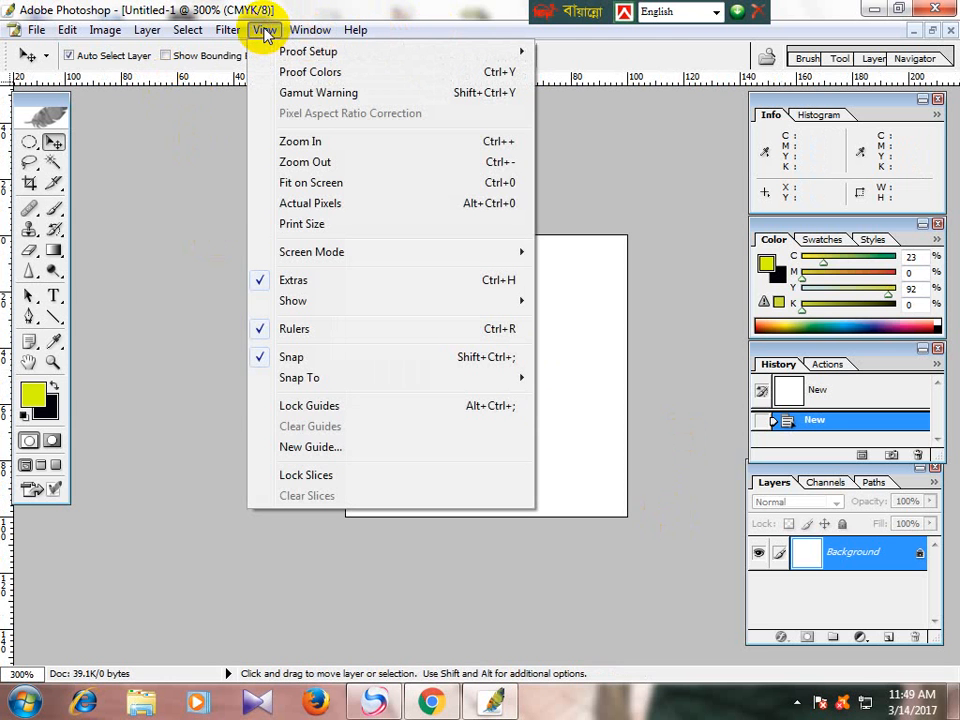
click(288, 446)
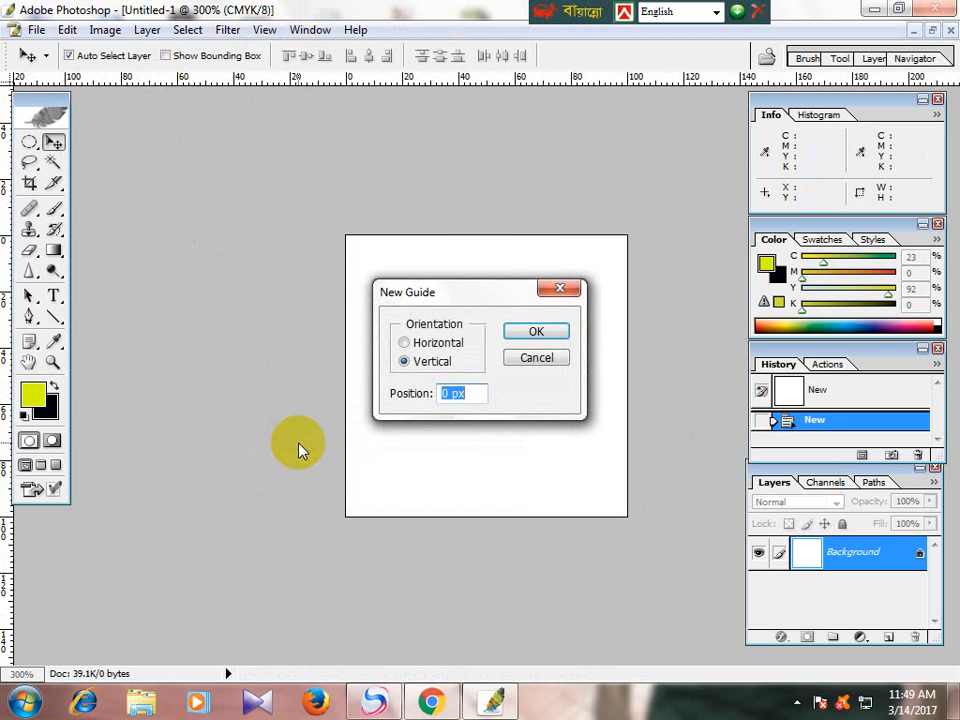
drag(465, 289, 715, 379)
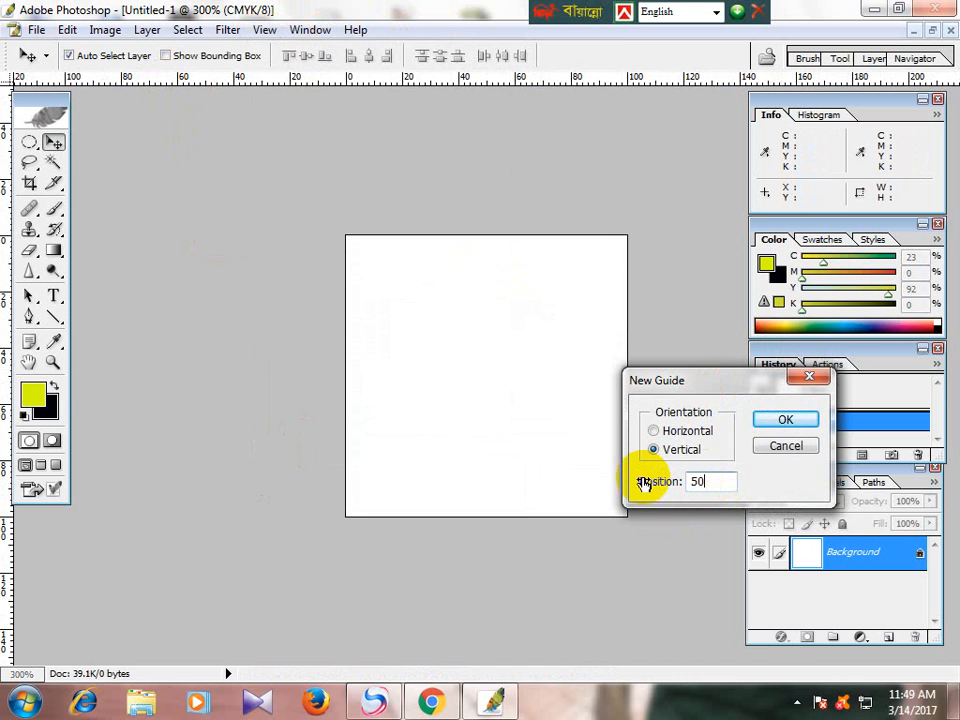
text(50)
click(800, 419)
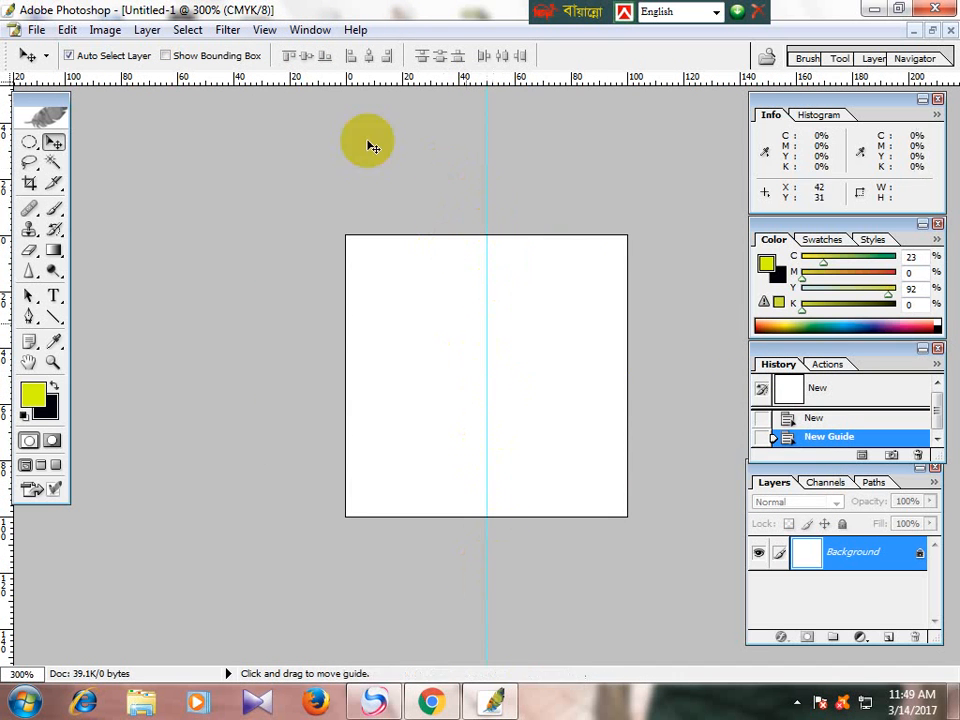
Add a horizontal guide at position 50 px so it crosses the vertical guide at the canvas centre
click(262, 30)
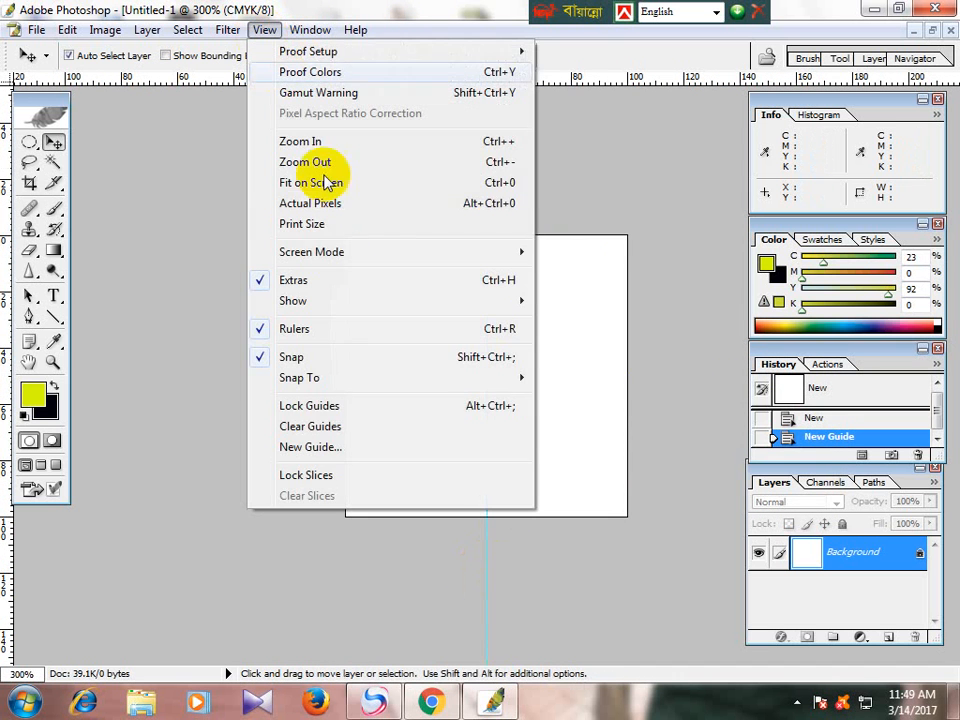
click(349, 448)
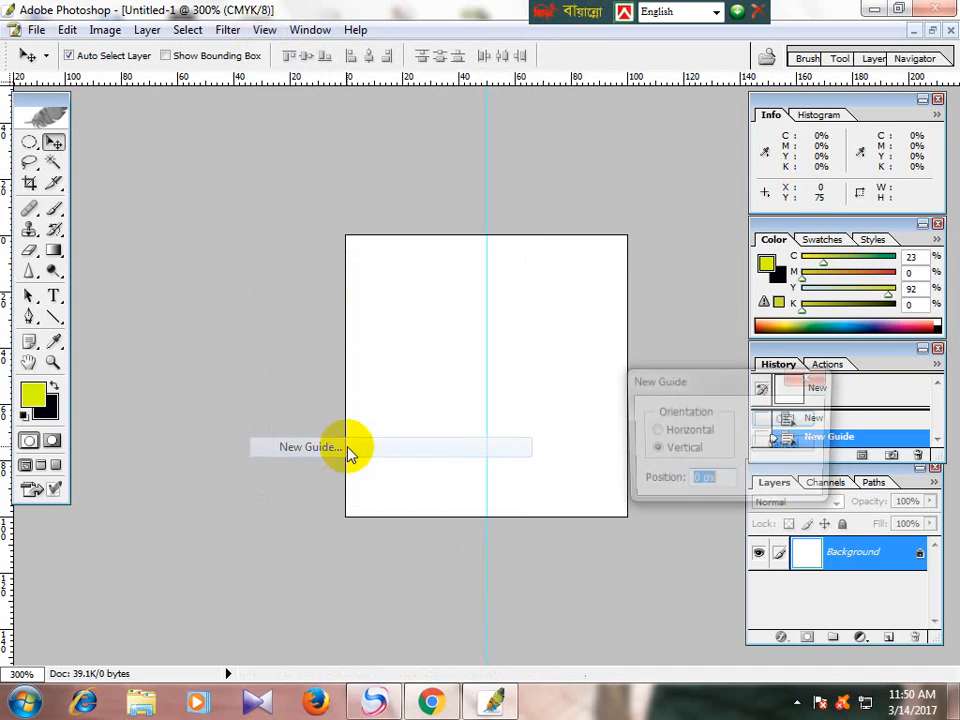
click(655, 432)
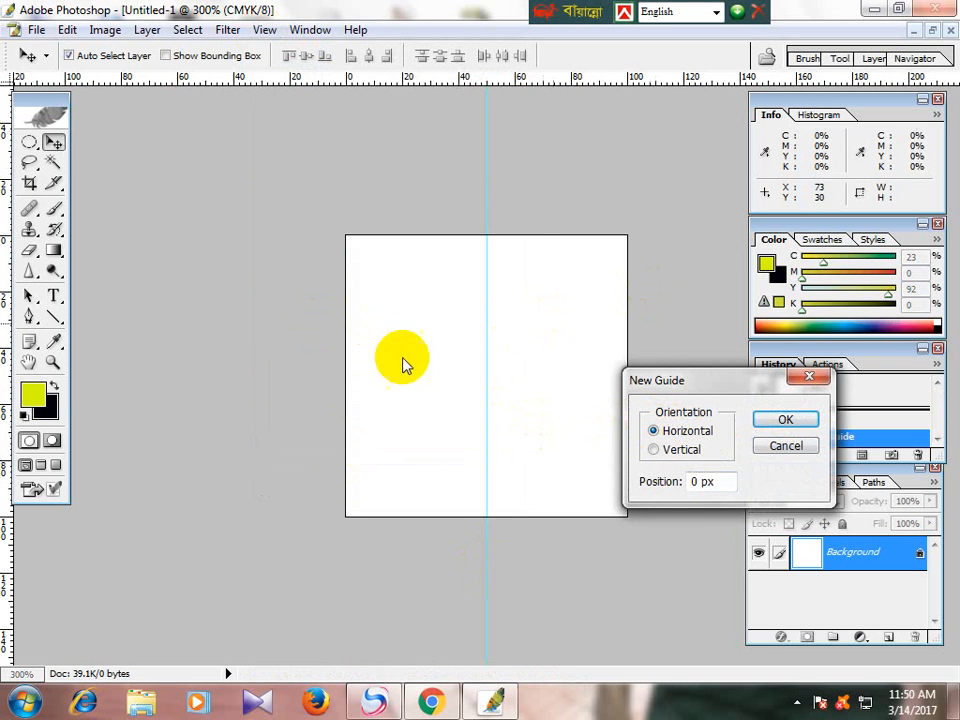
drag(718, 481, 655, 481)
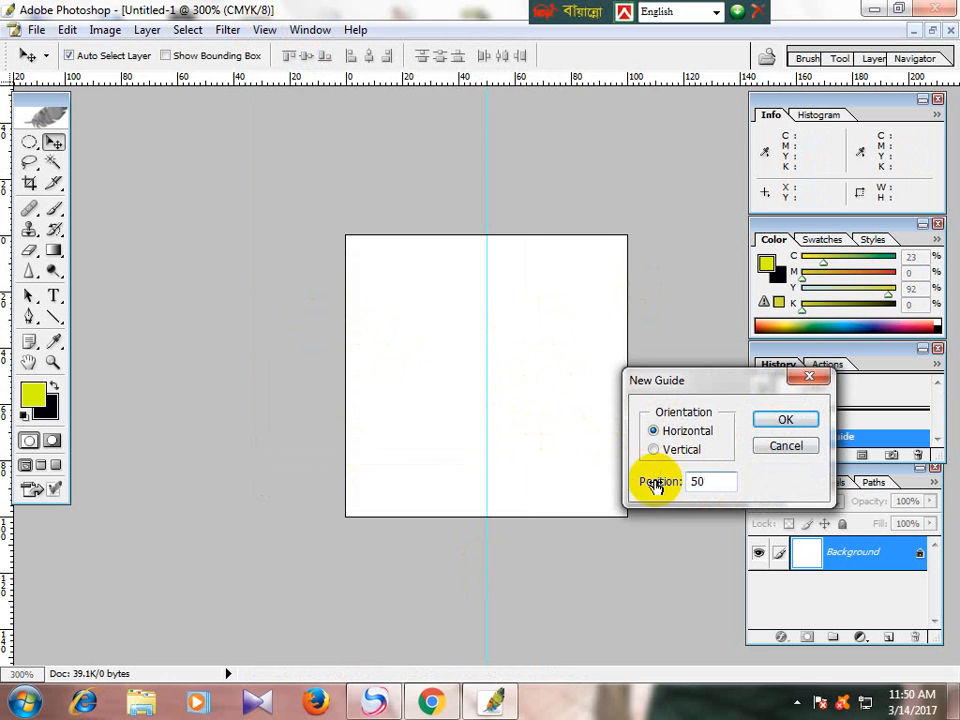
click(784, 418)
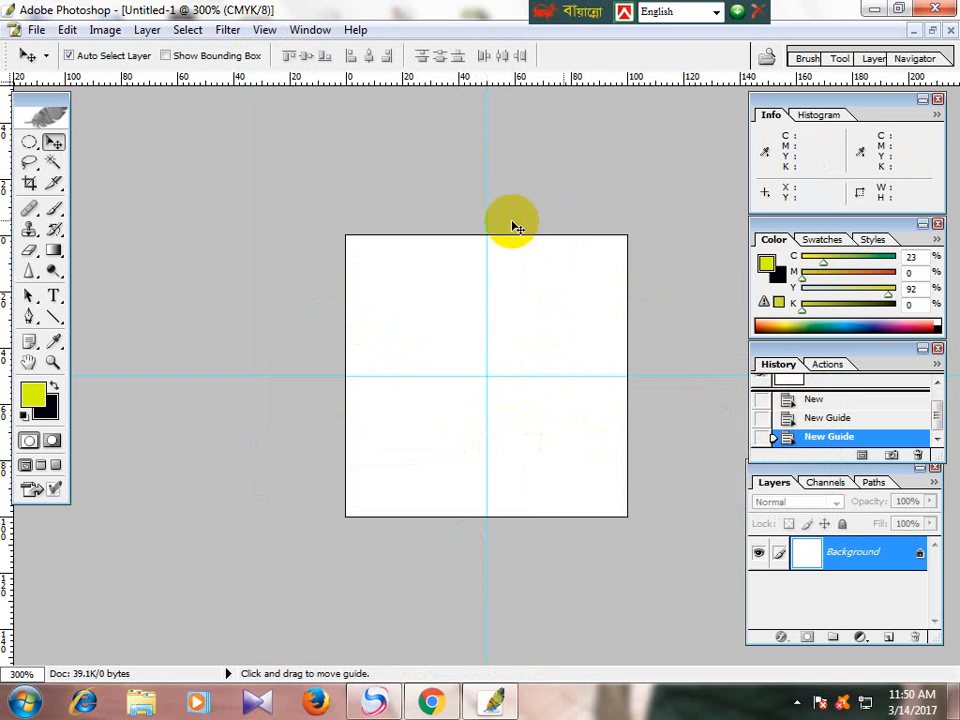
Place a fixed-size 10 by 10 px elliptical marquee selection centred on the intersection of the two guides
ctrl+click(514, 380)
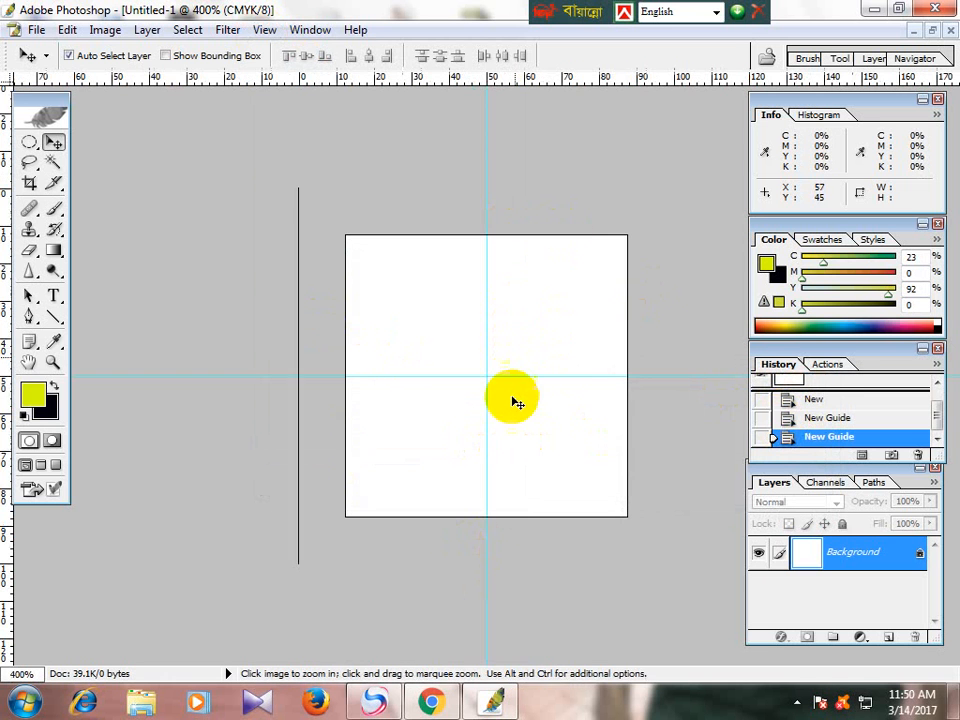
click(29, 142)
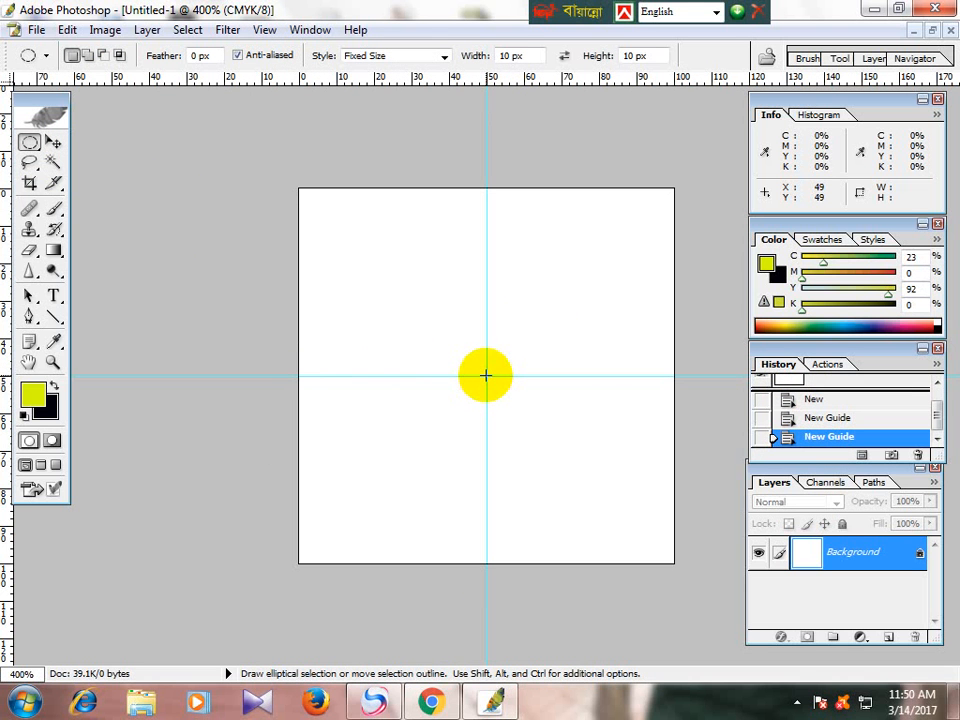
alt+shift+click(499, 373)
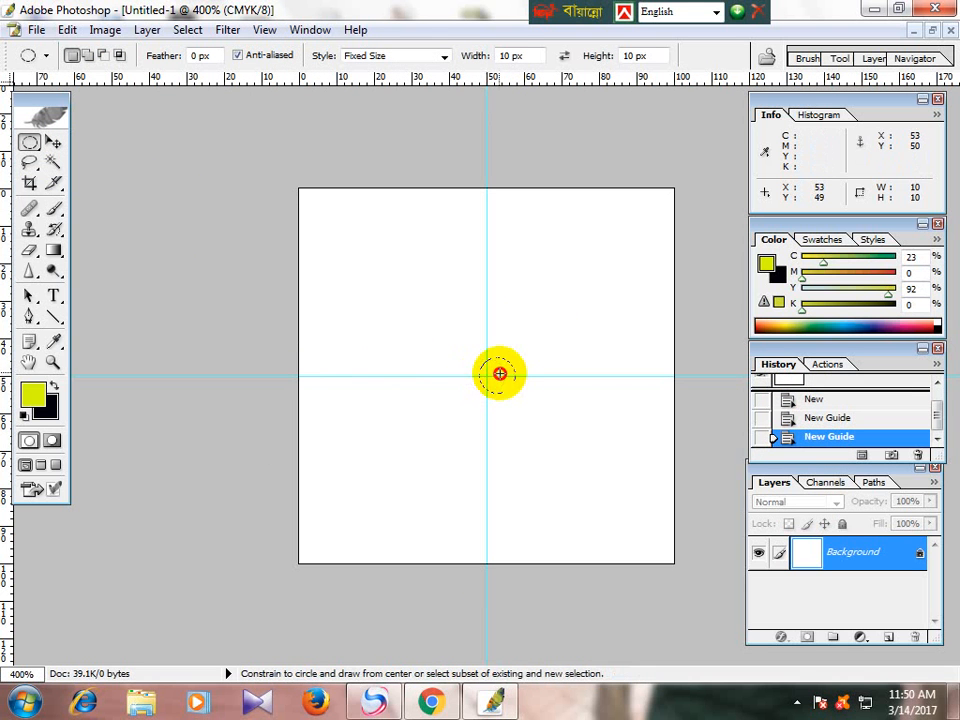
drag(499, 373, 489, 379)
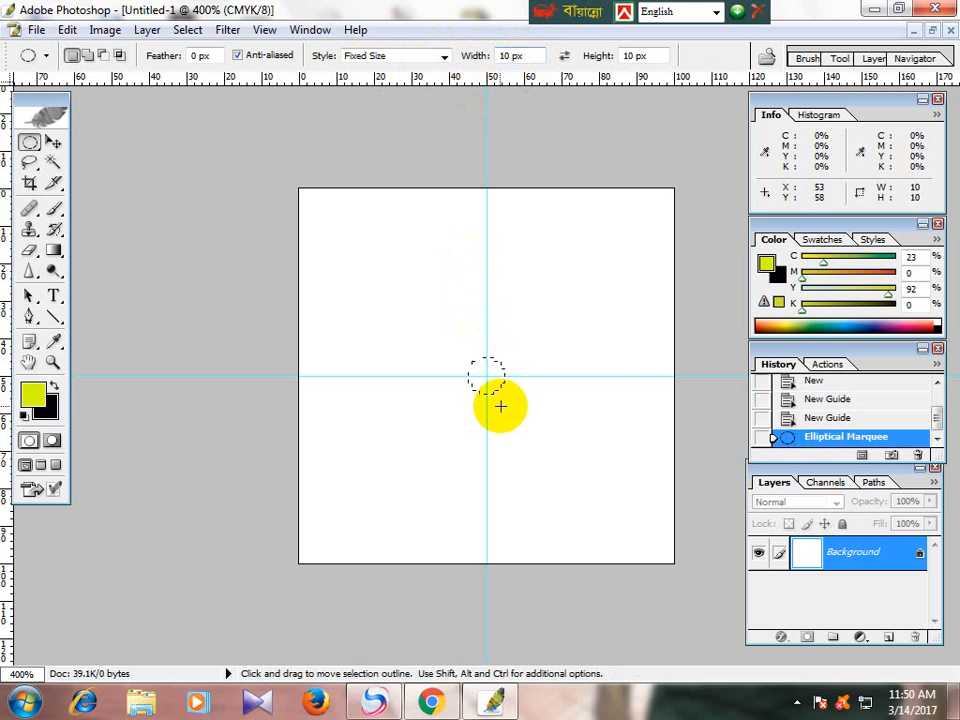
Set the foreground colour to orange-red (C 2, M 96, Y 100, K 0) and fill the circular selection with it
click(30, 393)
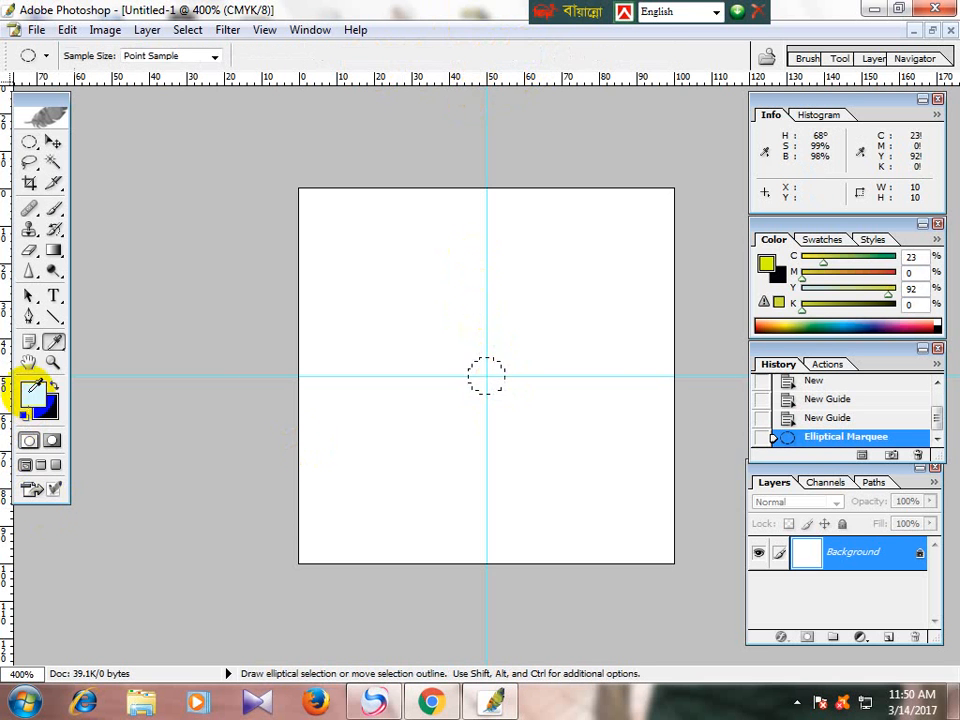
click(514, 454)
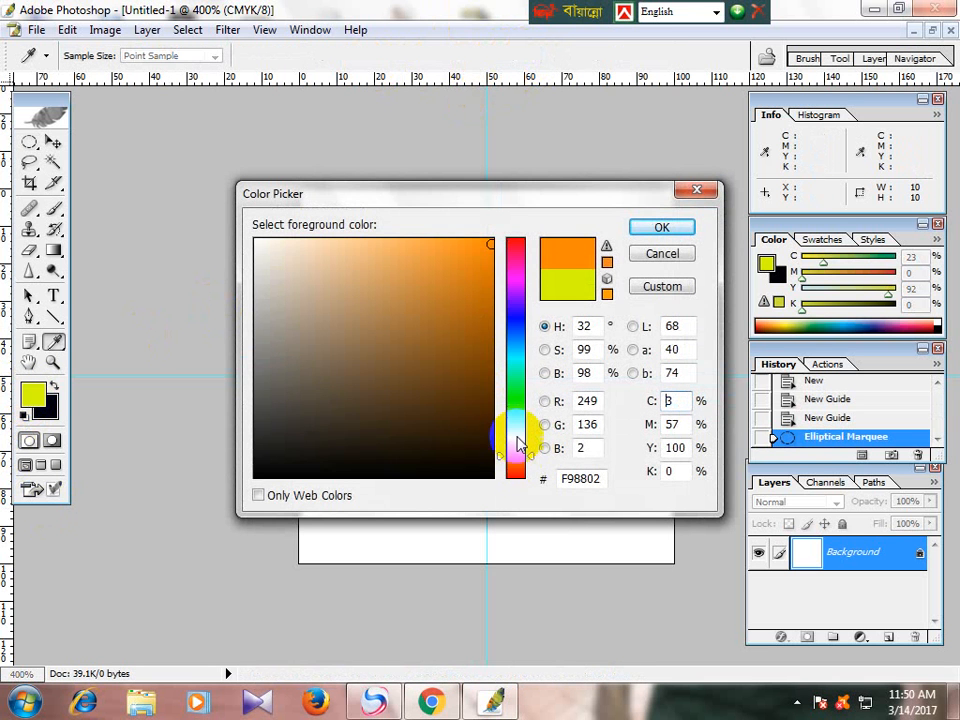
drag(514, 466, 514, 472)
click(660, 228)
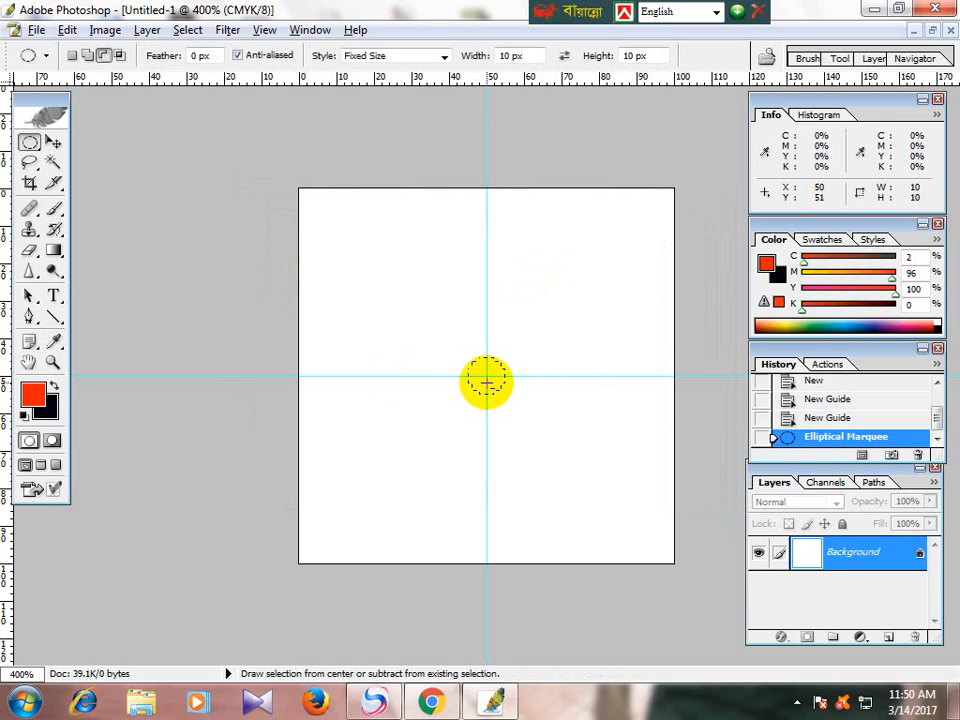
key(alt+BackSpace)
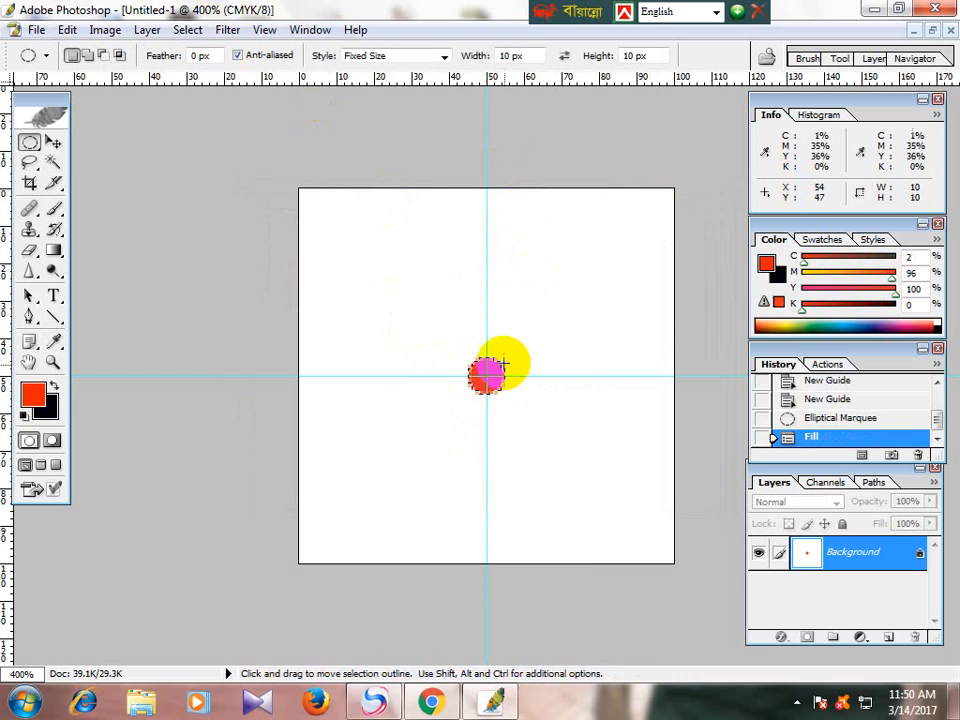
Convert the locked Background into a regular layer with the default settings and clear the circular selection
double_click(840, 558)
click(628, 324)
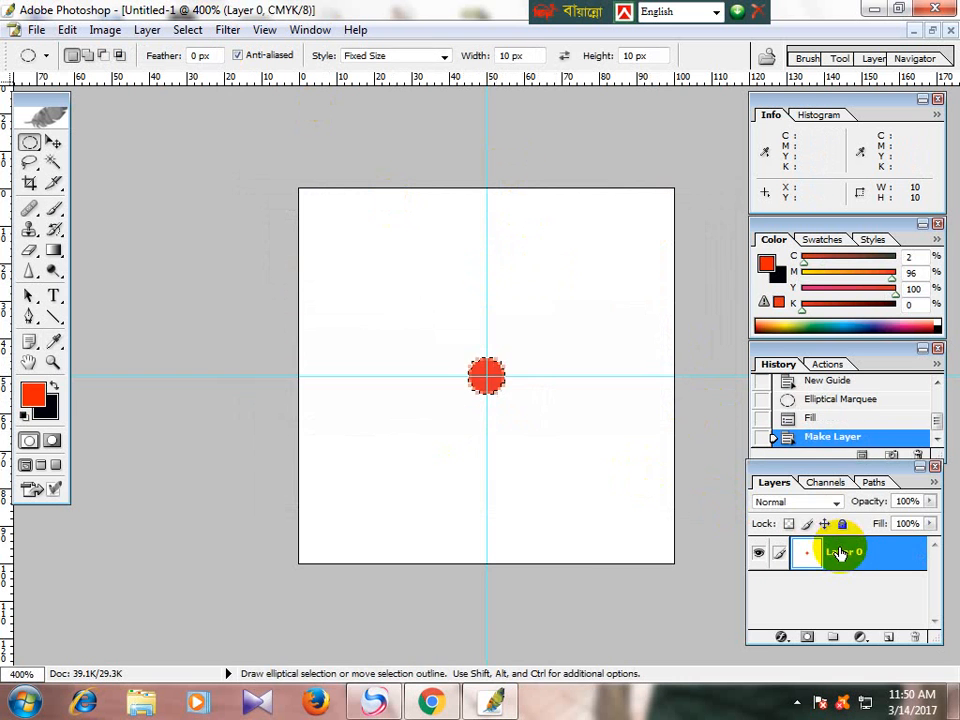
key(ctrl+d)
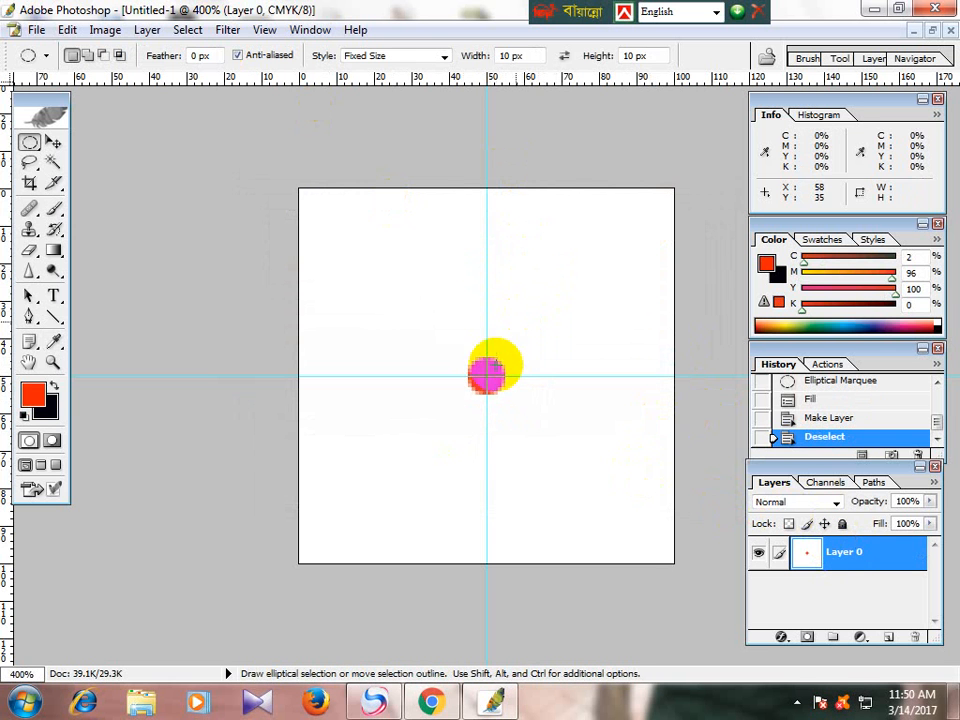
Apply the Offset filter to the dot layer with 50 pixels right, 50 pixels down and Wrap Around for undefined areas
click(229, 31)
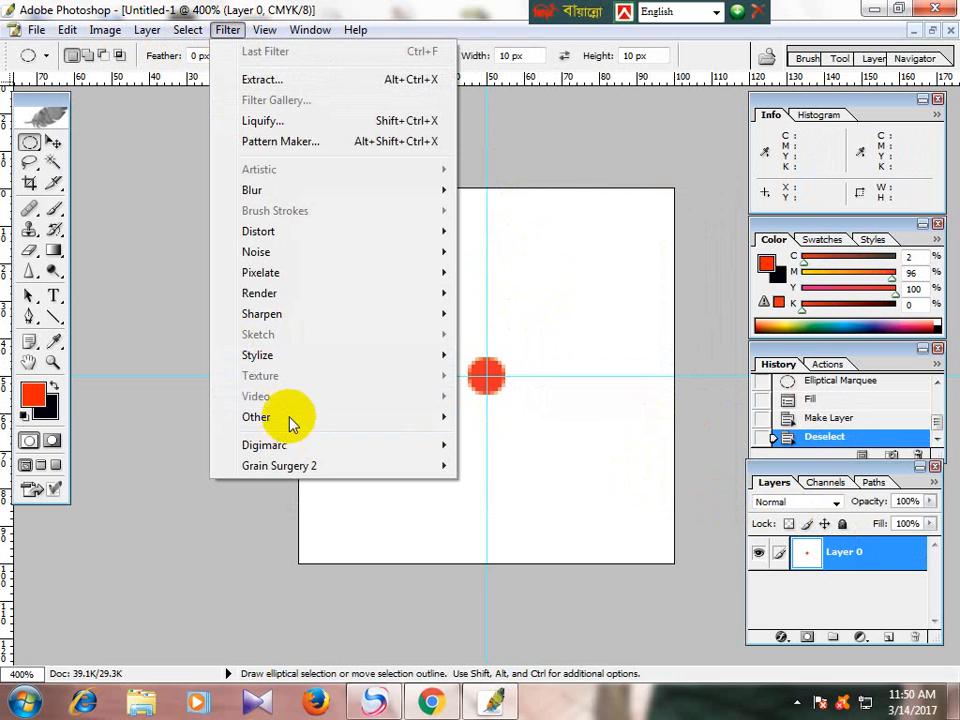
mouse_move(293, 420)
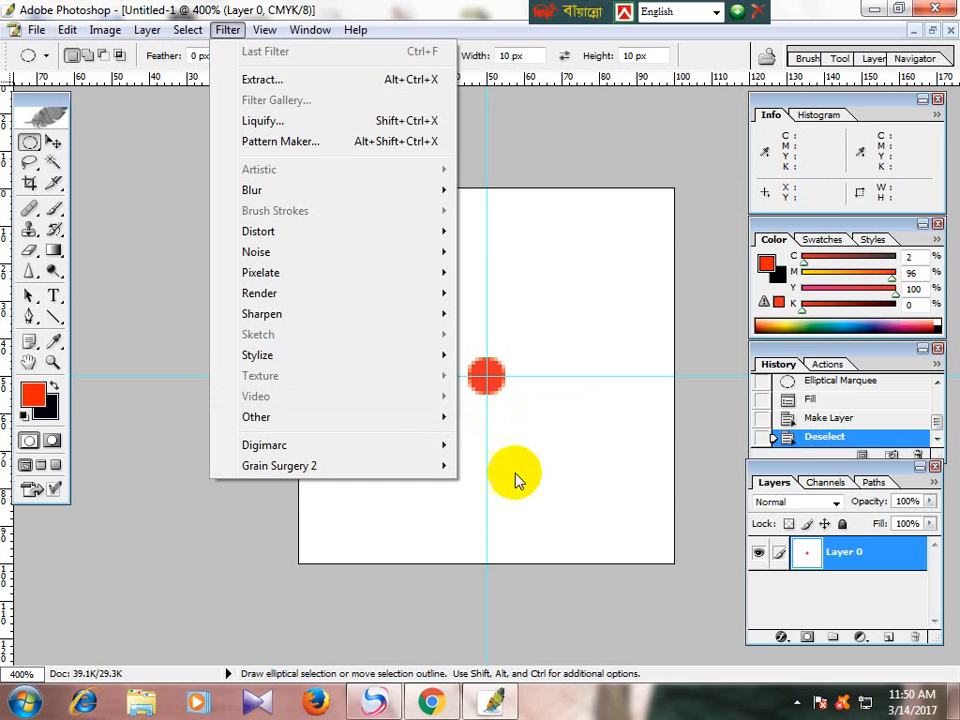
mouse_move(403, 414)
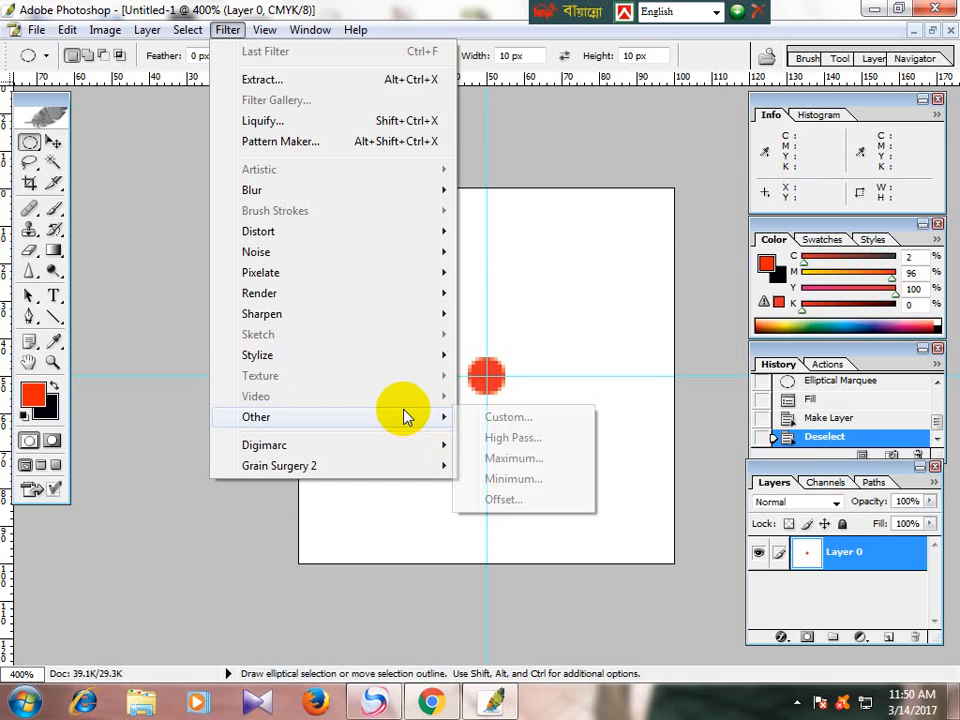
click(501, 500)
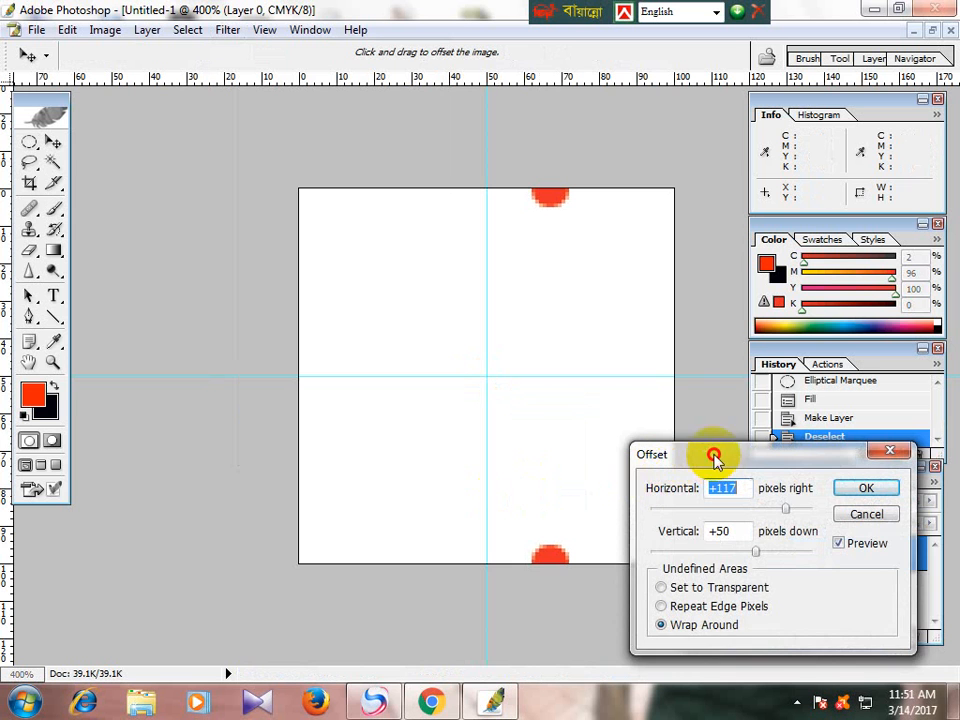
drag(714, 456, 725, 434)
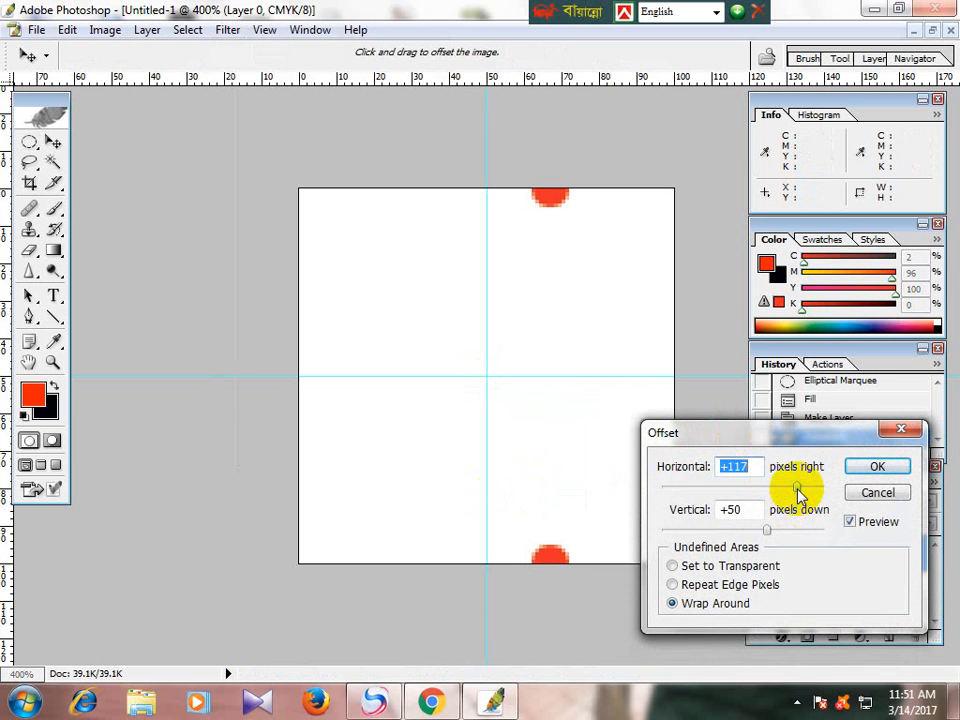
drag(797, 489, 735, 489)
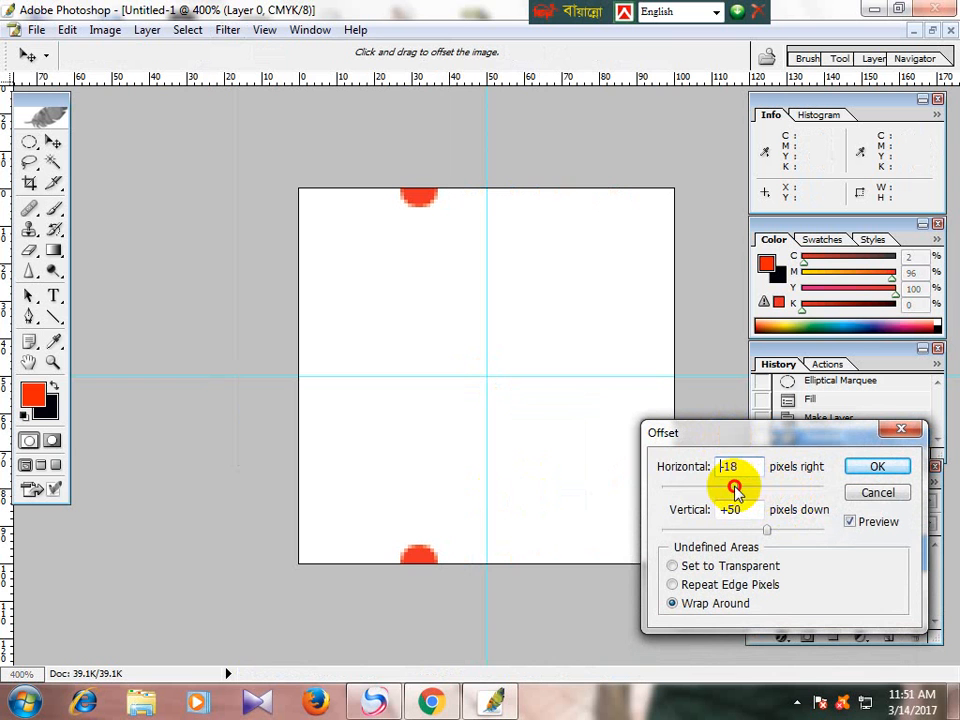
double_click(728, 465)
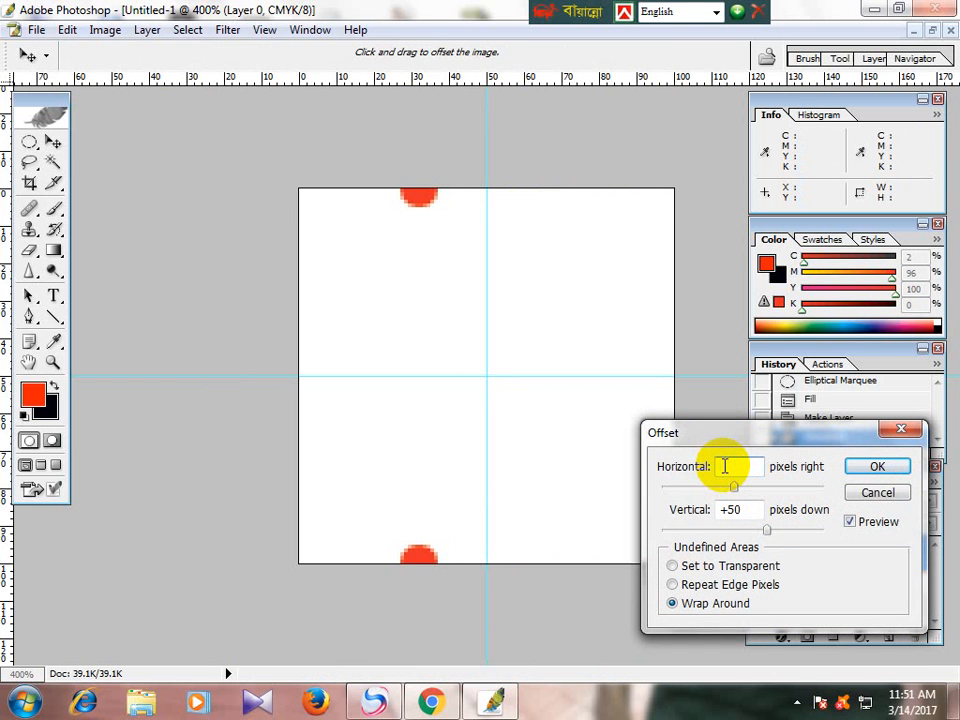
text(50)
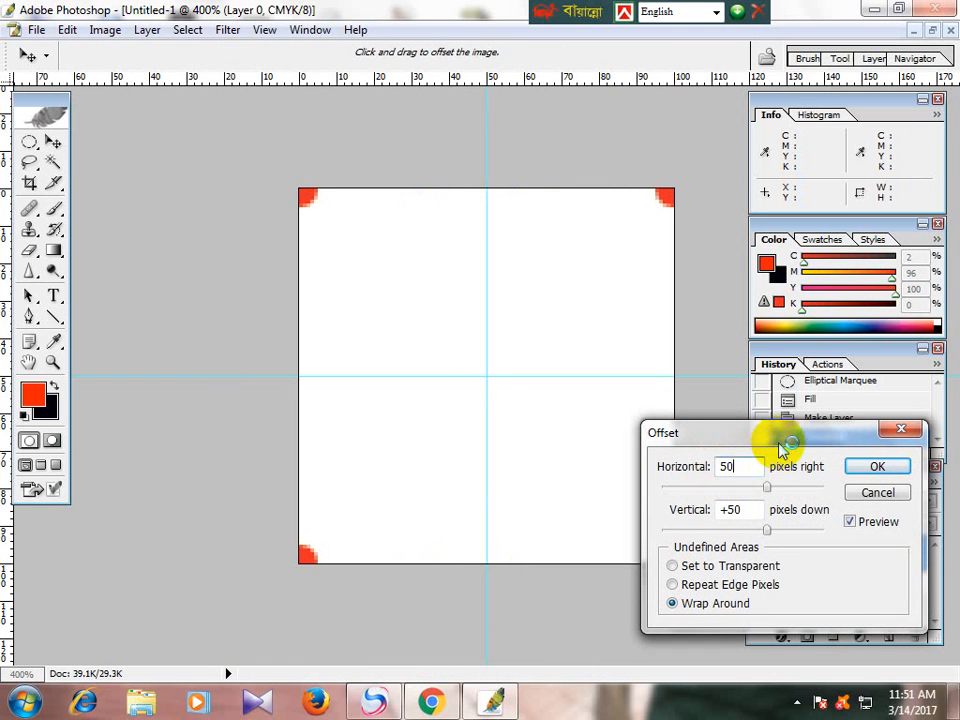
drag(783, 442, 739, 465)
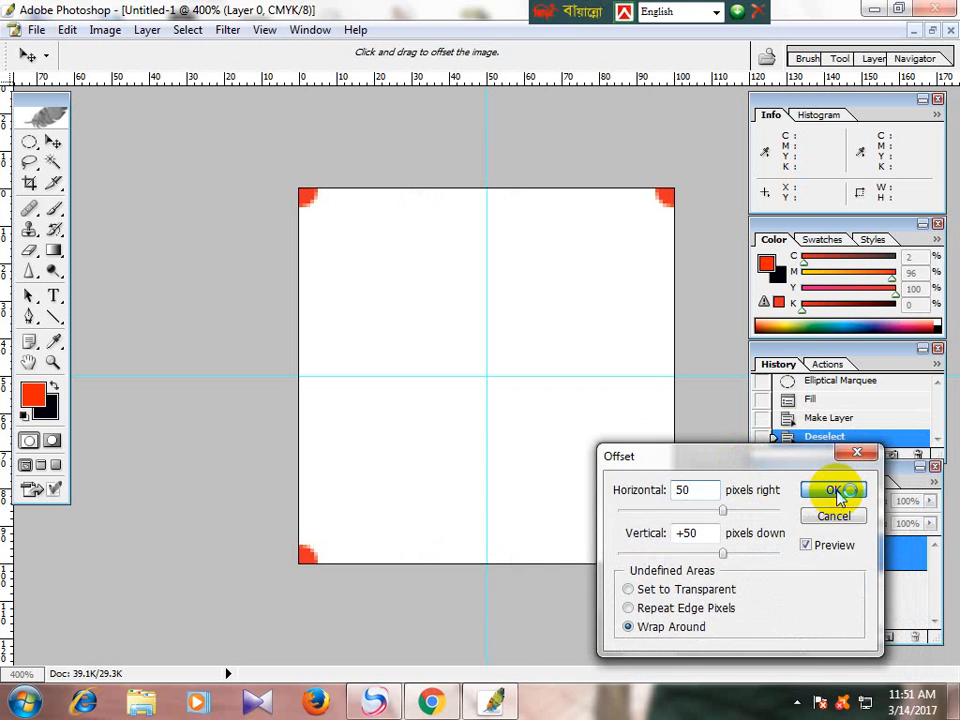
click(831, 492)
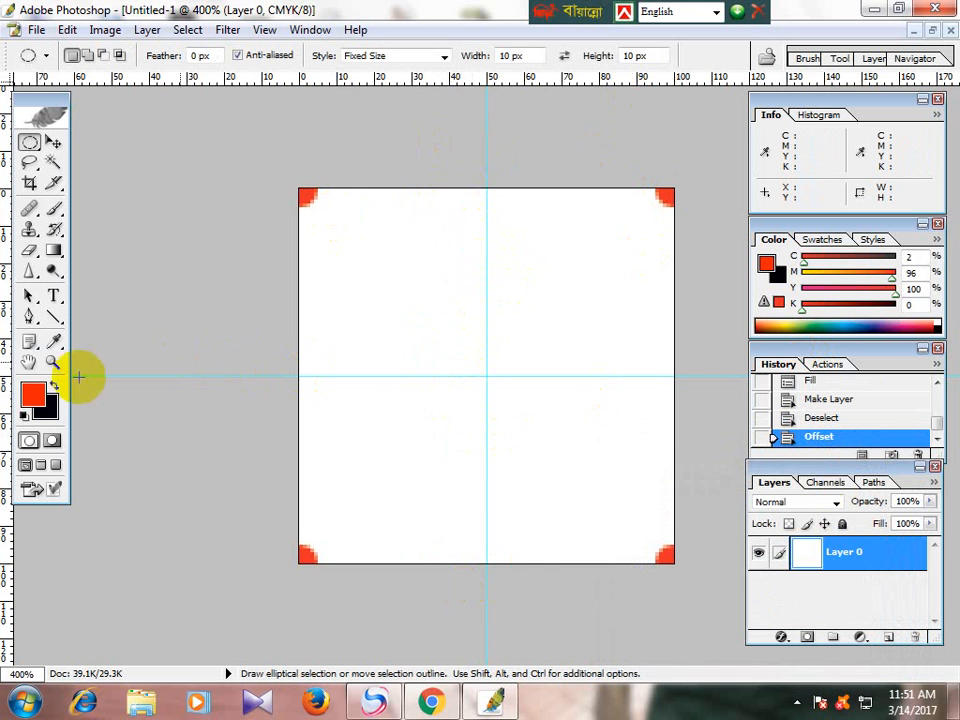
Set the foreground colour to bright green (C 61, M 0, Y 100, K 0)
click(35, 393)
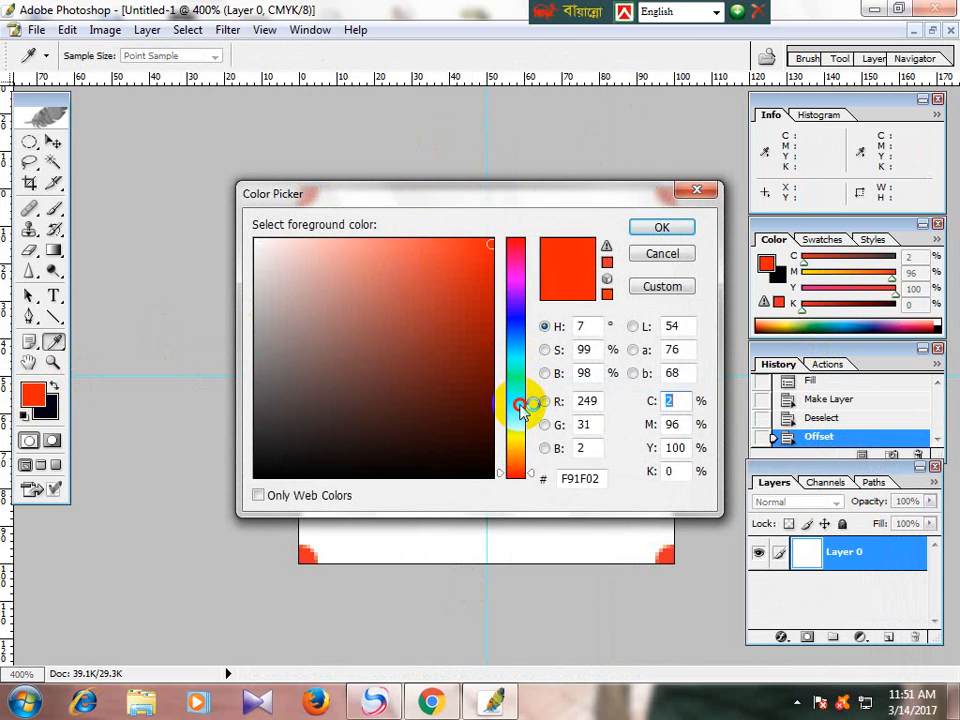
click(519, 404)
click(466, 250)
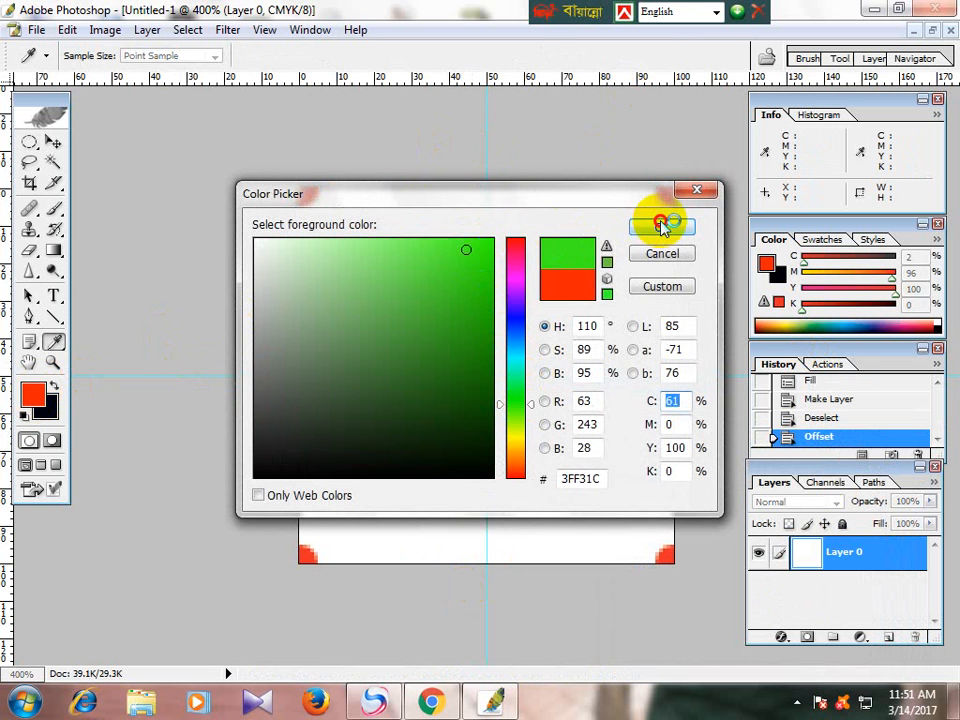
click(661, 227)
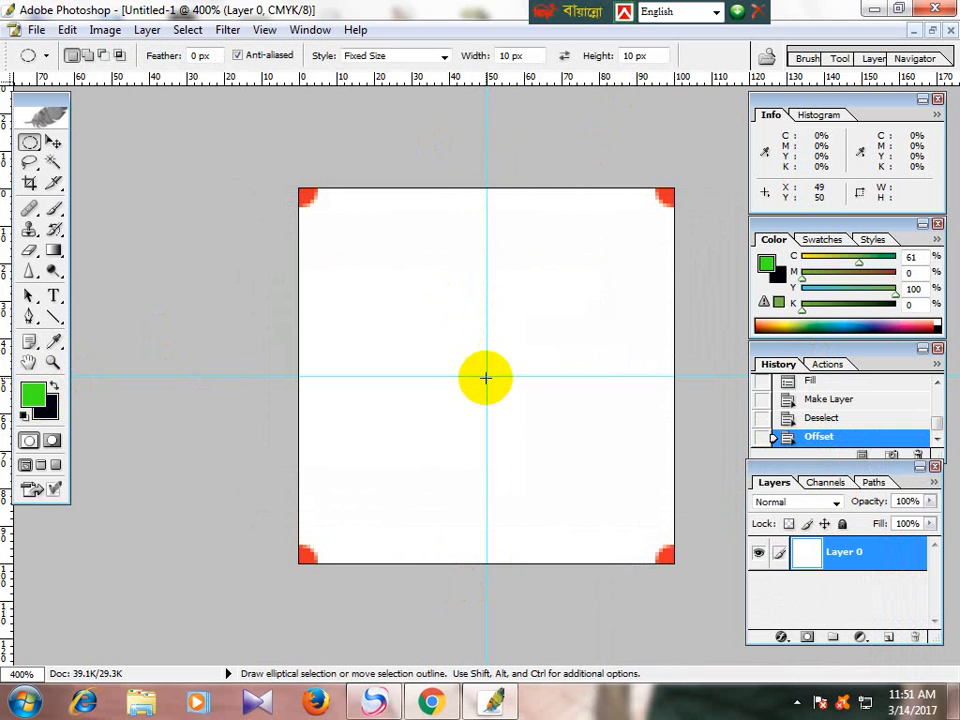
Fill a 10 by 10 px circular selection centred on the guides' intersection with the green foreground colour, and clear the selection
key(alt)
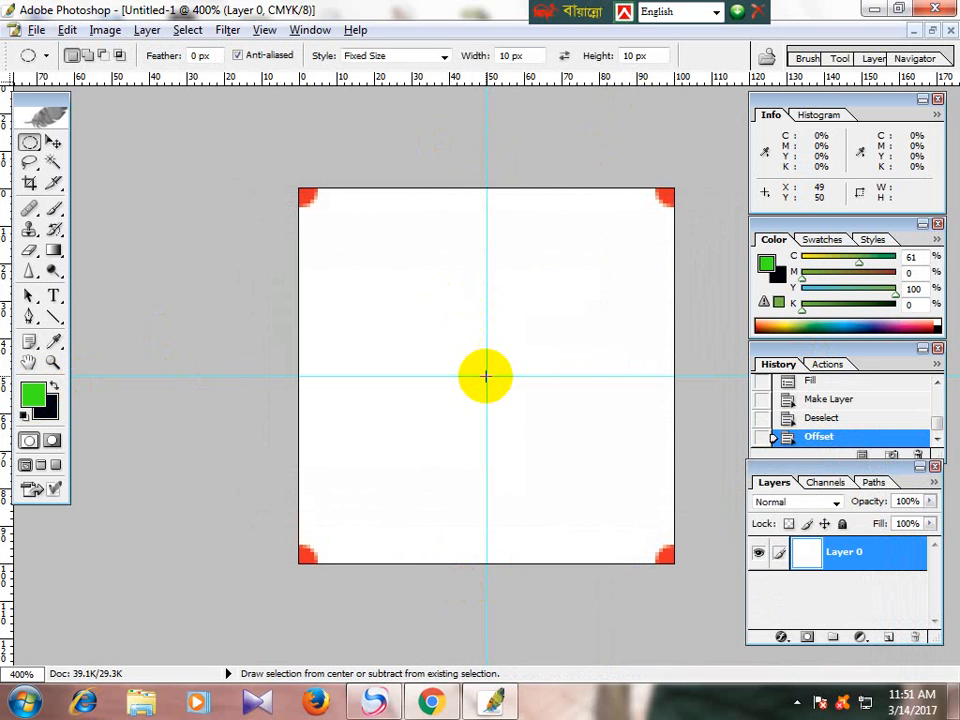
alt+shift+click(485, 376)
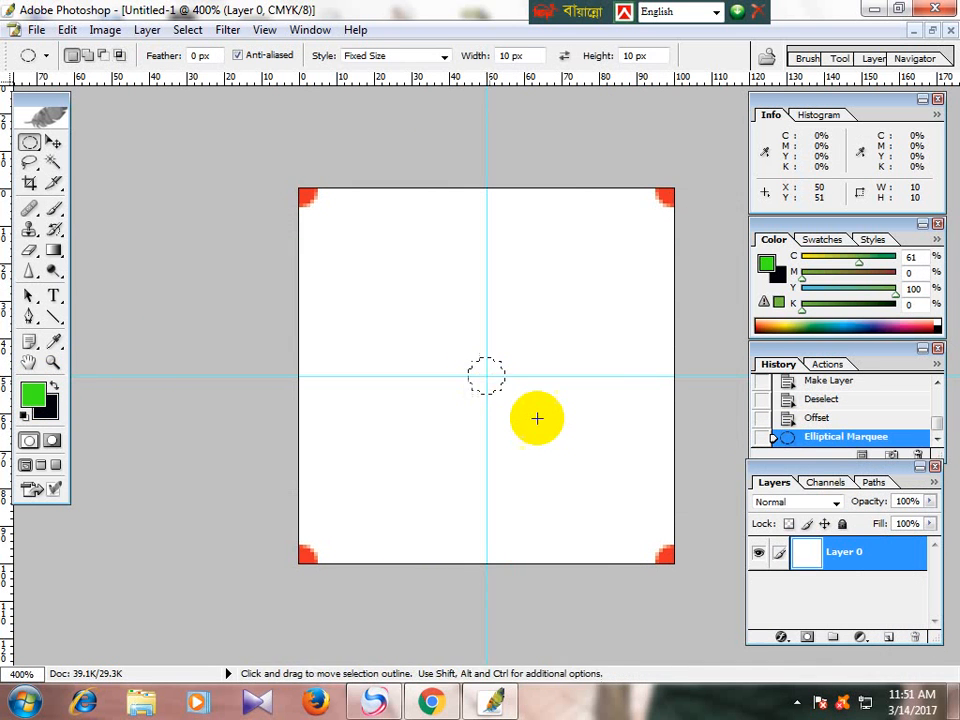
key(alt+BackSpace)
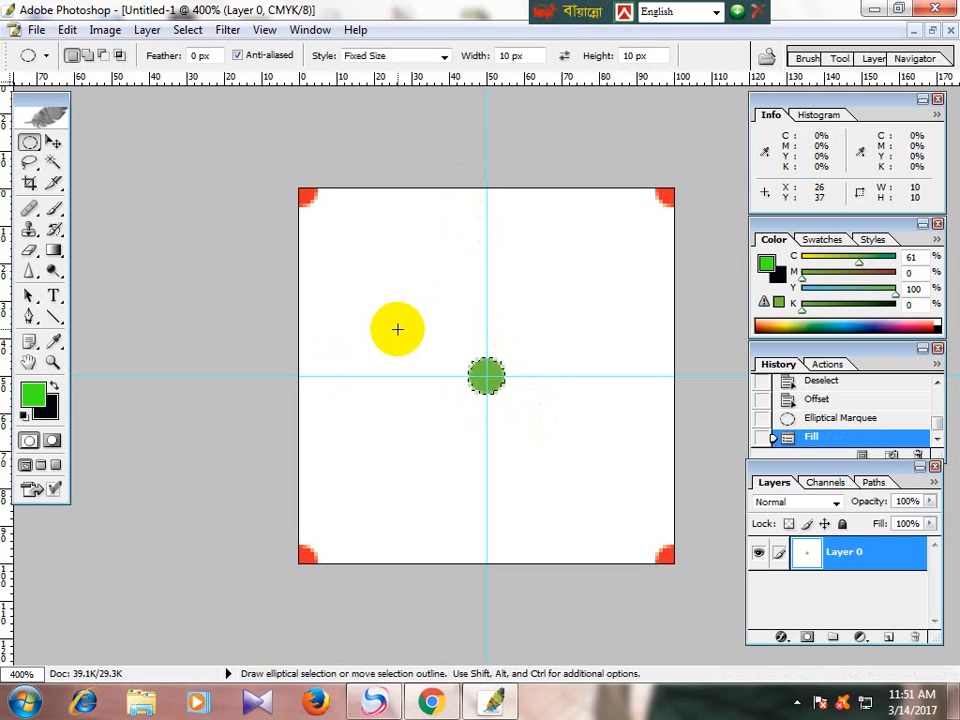
ctrl+alt+click(476, 333)
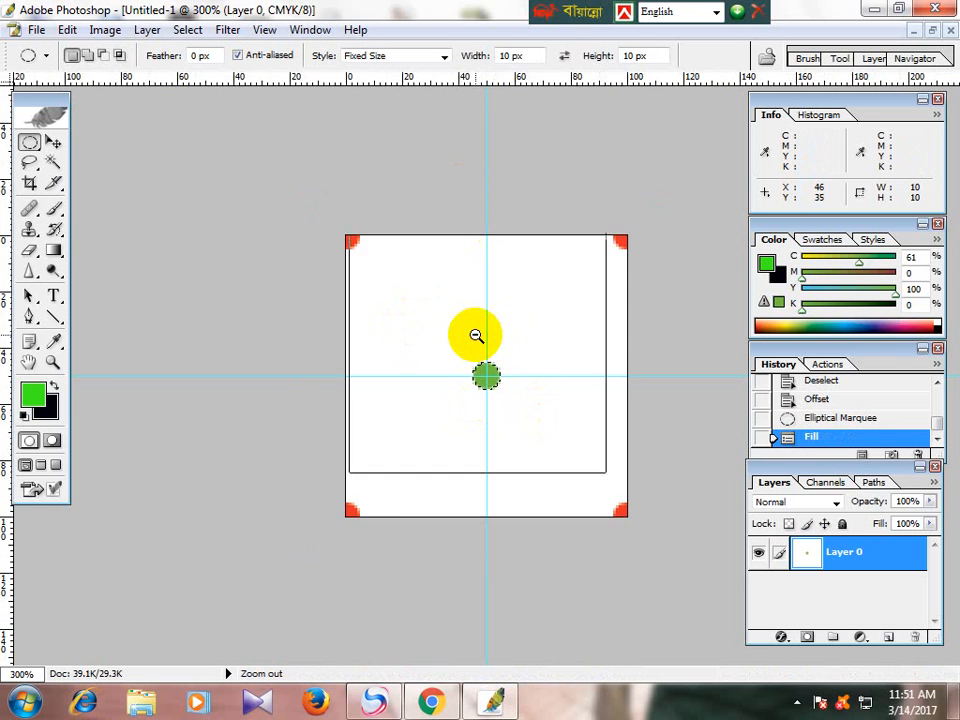
ctrl+alt+click(476, 333)
ctrl+alt+click(476, 332)
ctrl+alt+click(476, 330)
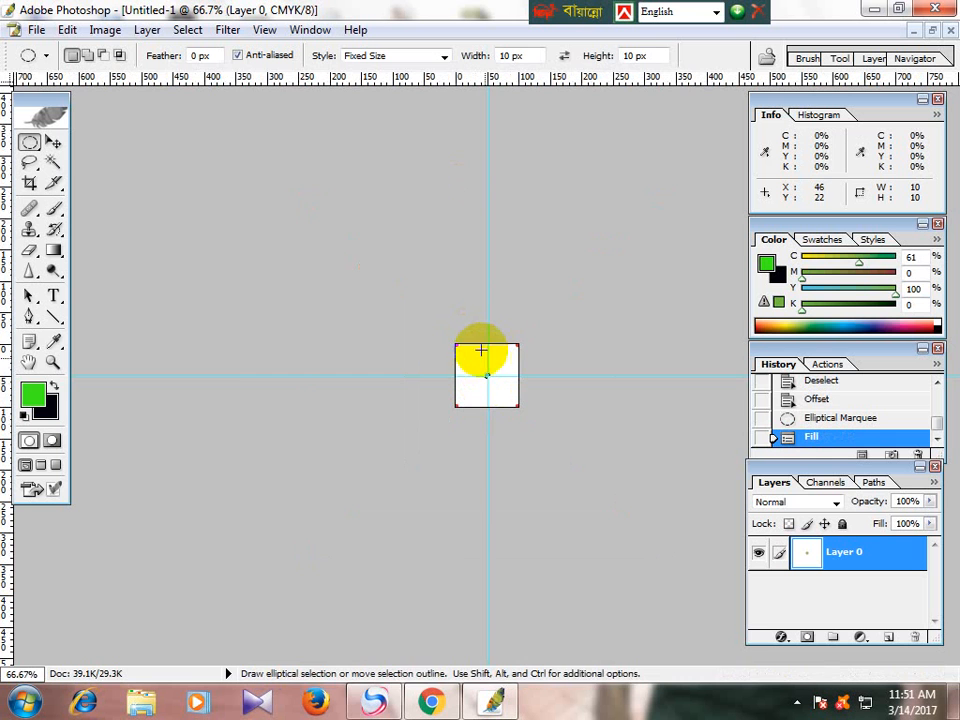
click(483, 372)
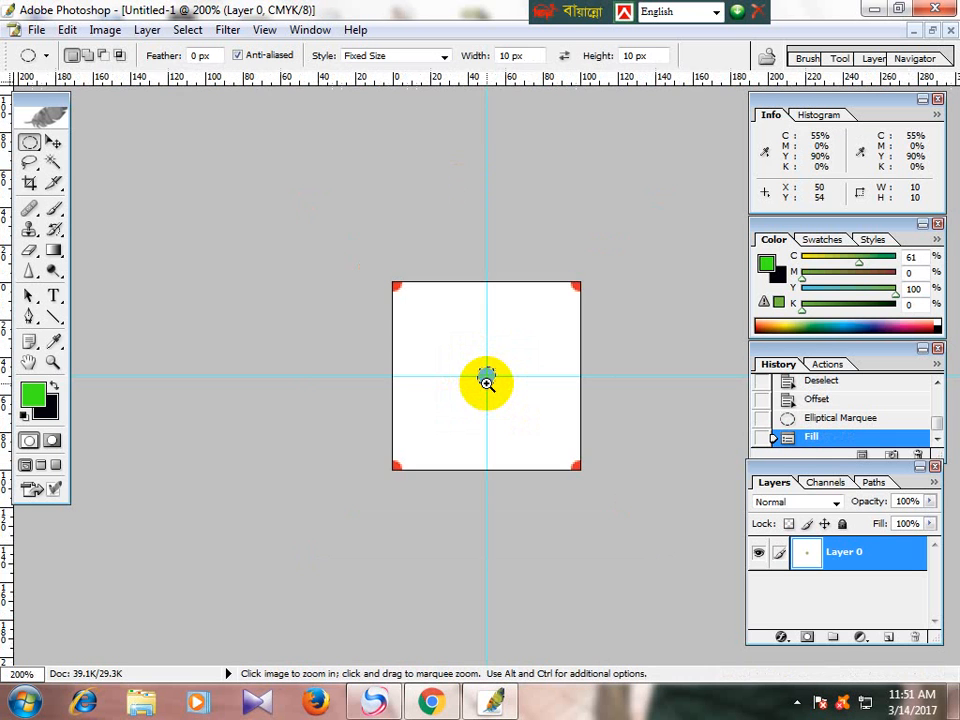
click(489, 381)
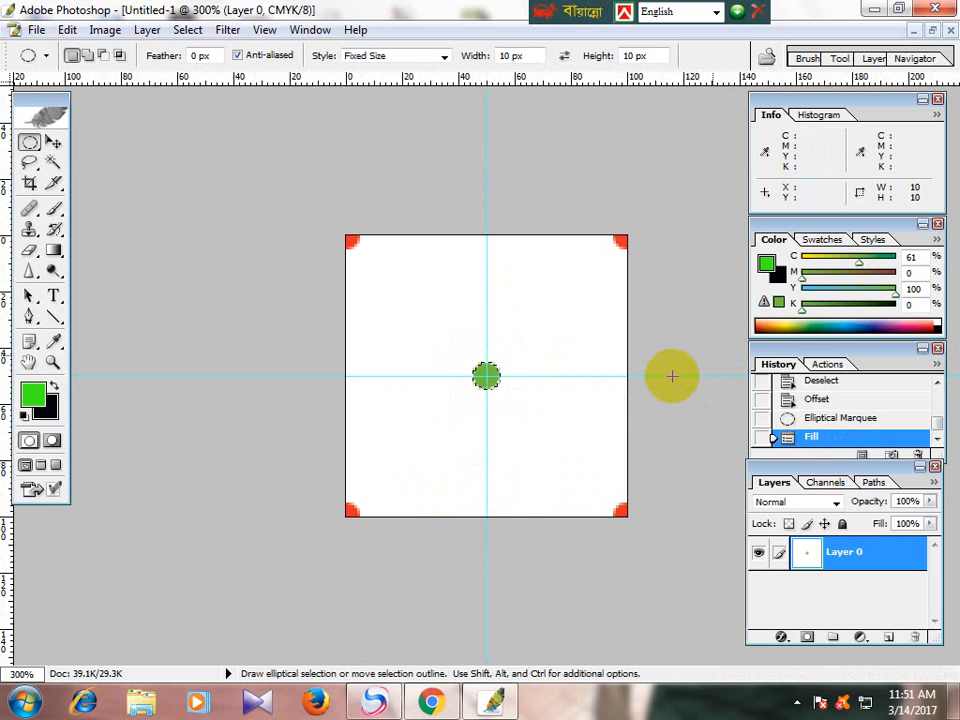
key(ctrl+d)
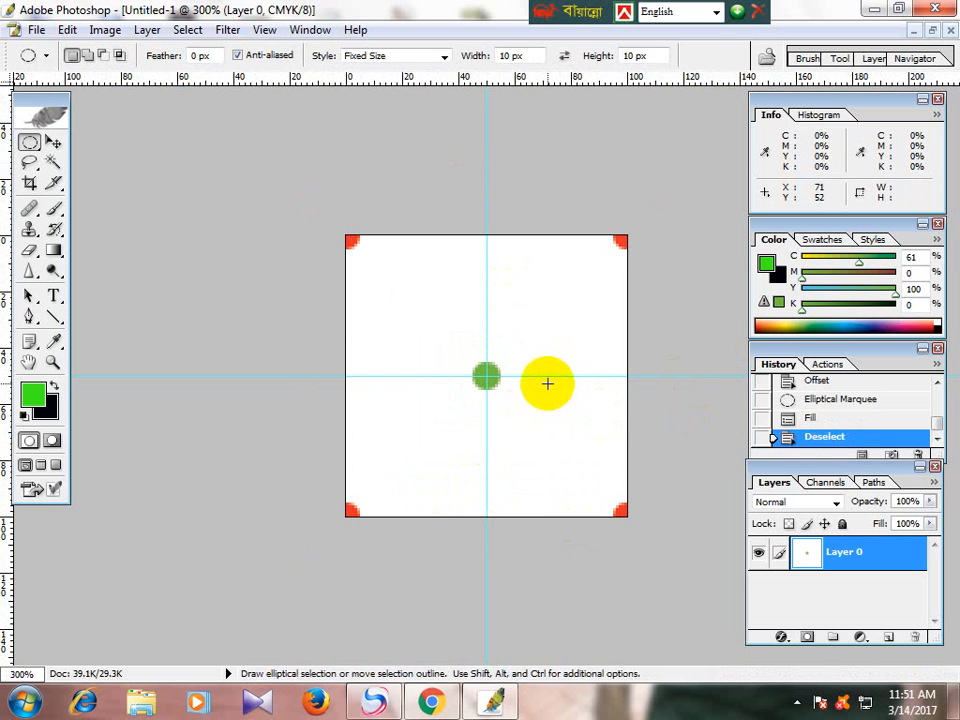
Define the whole tile as a pattern named "dot pattern"
click(70, 30)
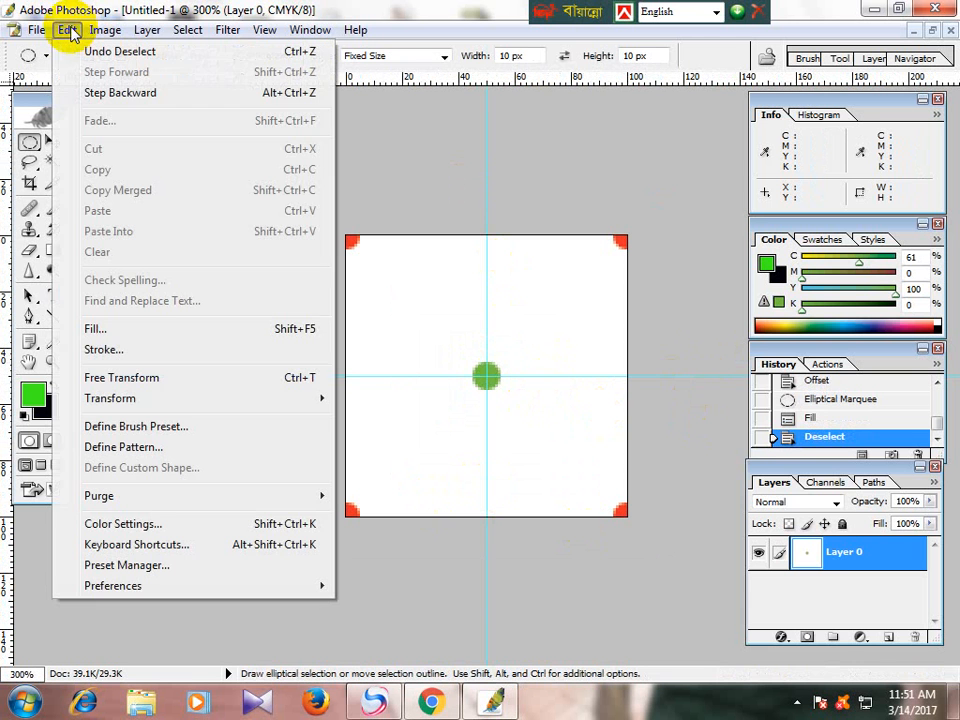
click(130, 448)
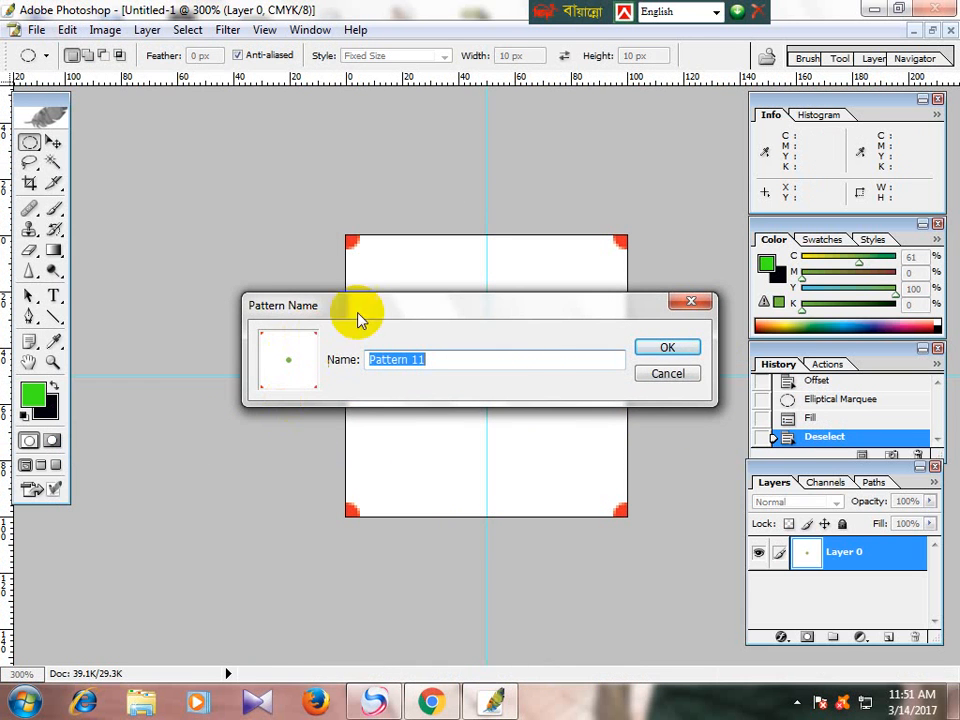
drag(467, 360, 308, 369)
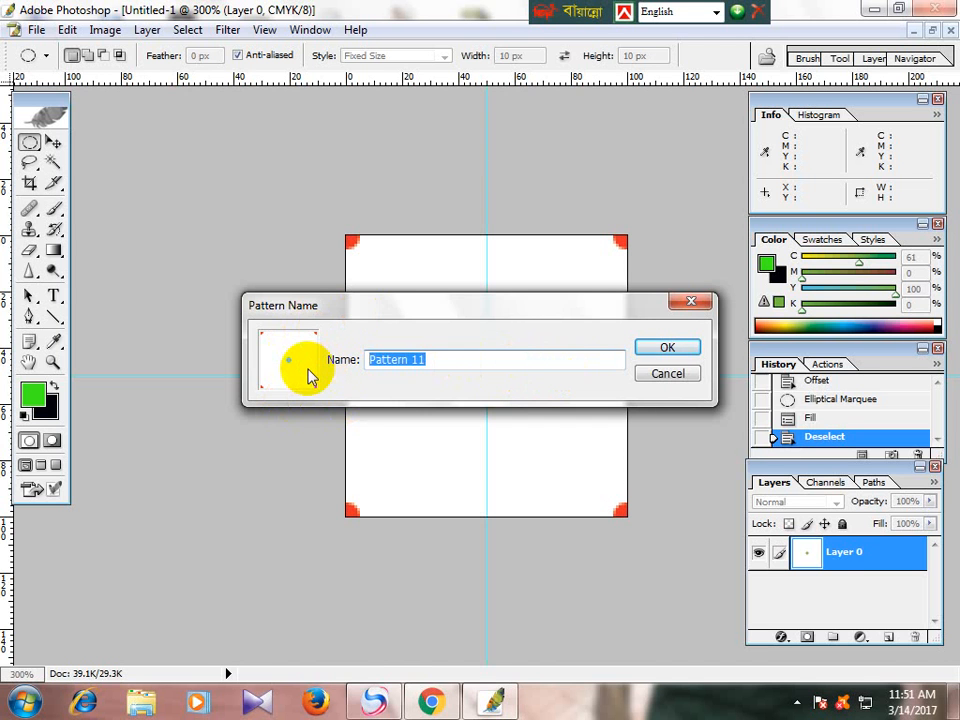
key(BackSpace)
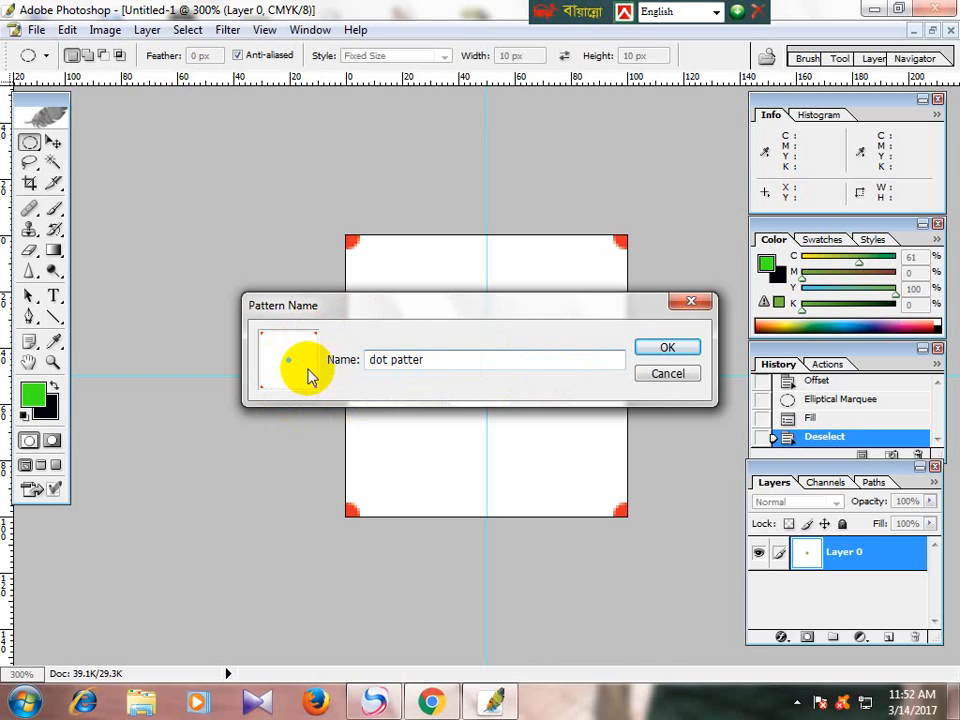
click(651, 348)
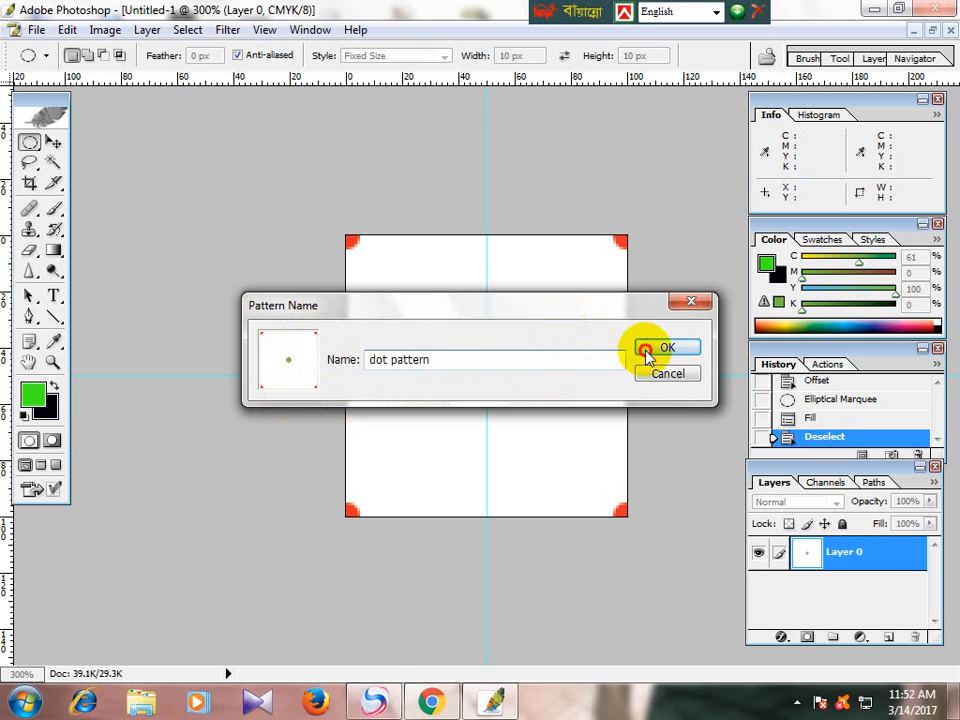
Create a new 1000 by 1000 pixel CMYK document at 72 pixels/inch with a white background and maximize its window
click(922, 29)
key(ctrl)
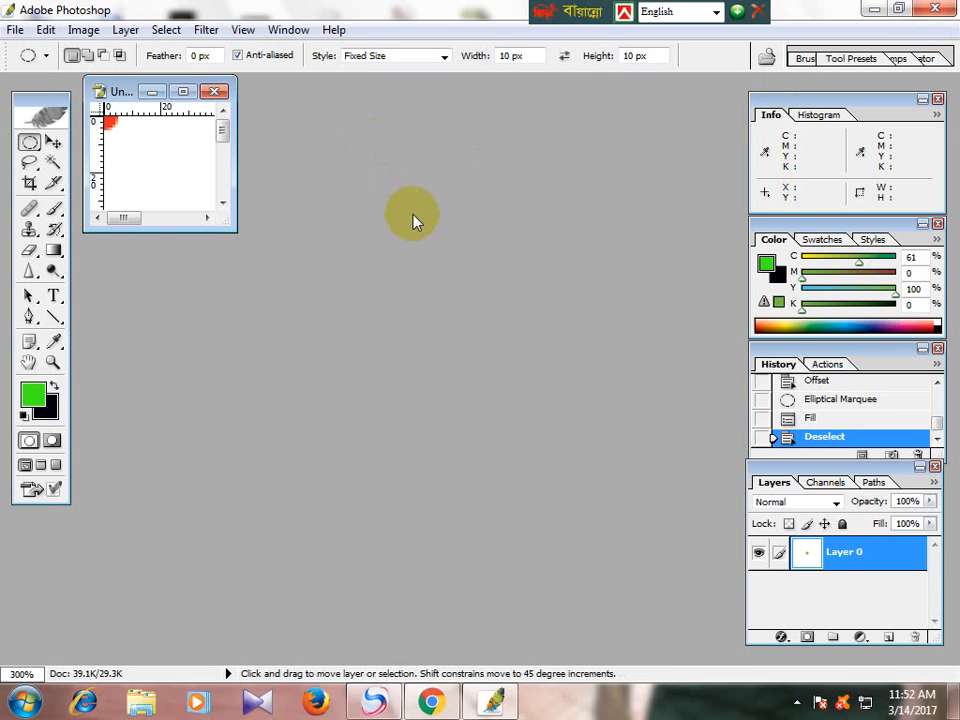
key(ctrl+n)
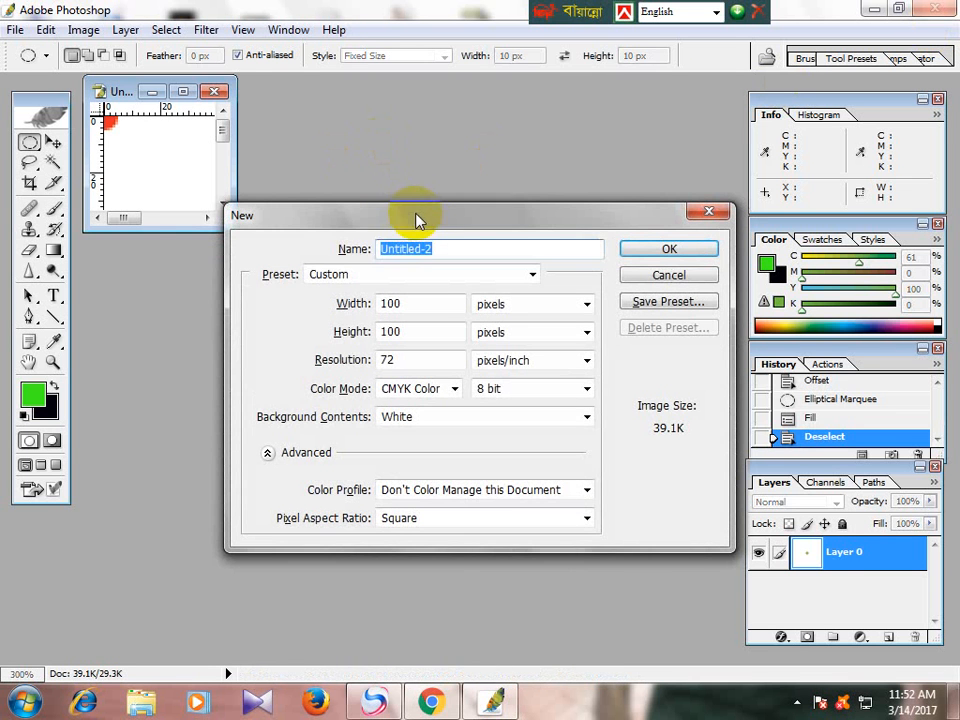
click(422, 300)
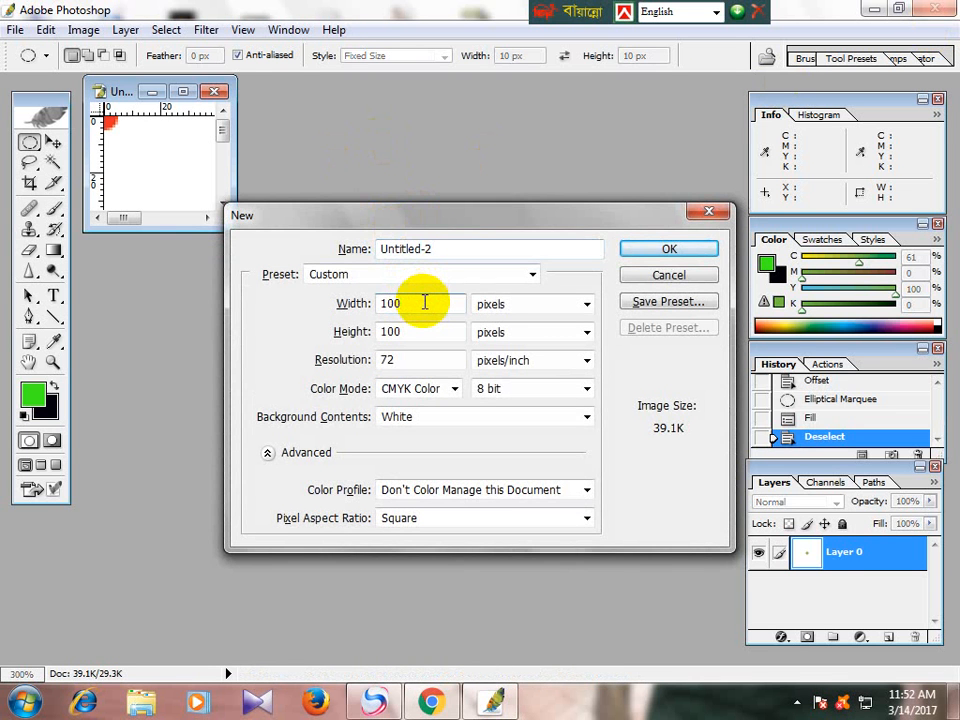
text(0)
click(437, 331)
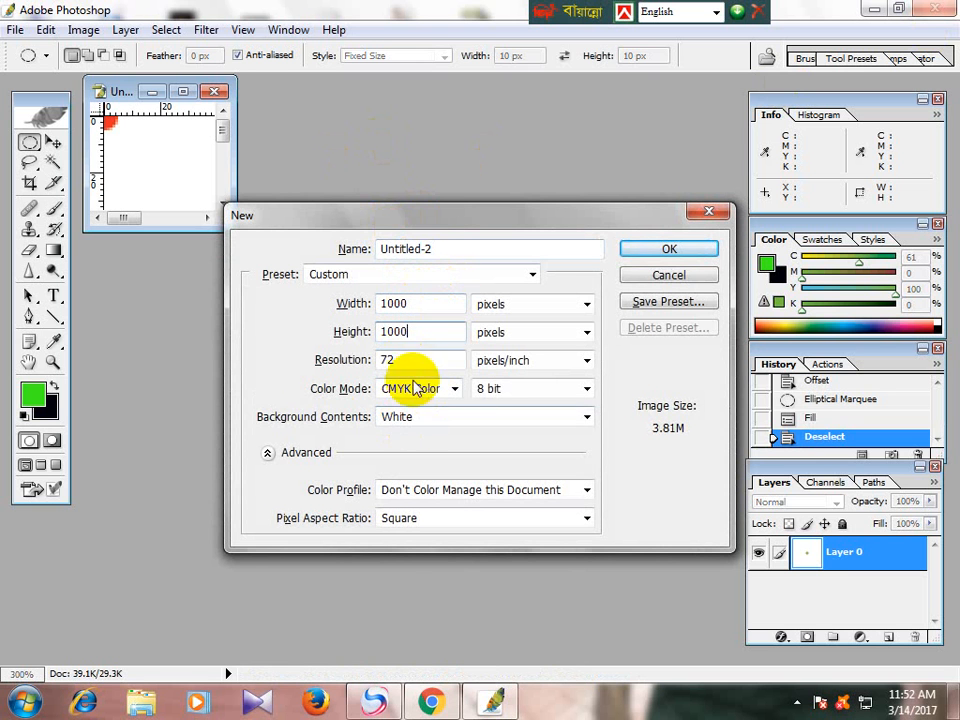
click(657, 251)
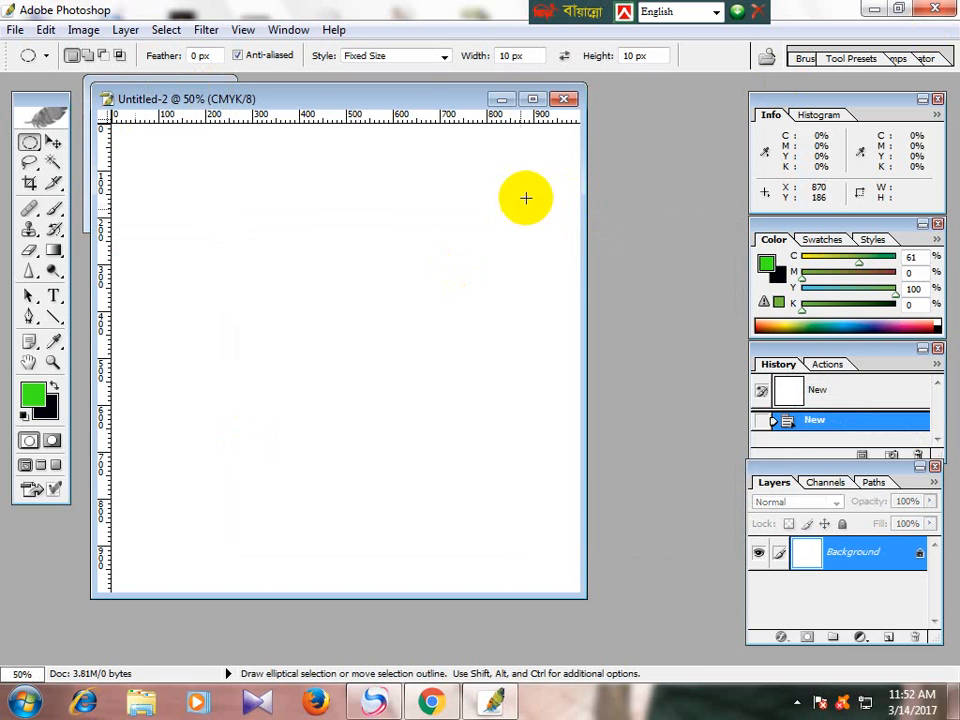
click(533, 100)
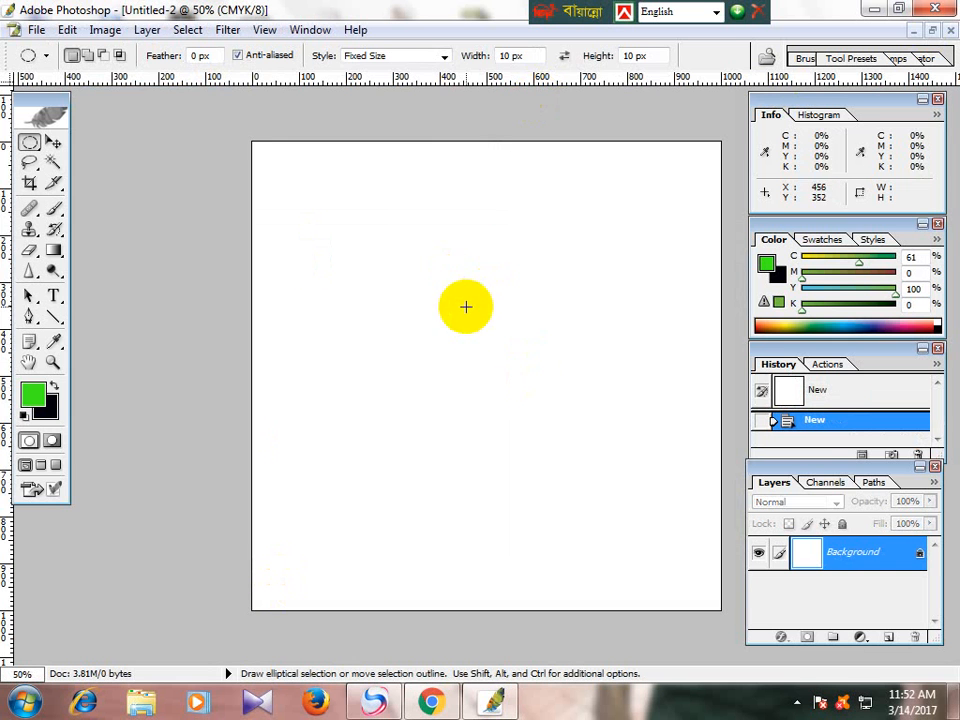
Fill the blank document with the custom "dot pattern" of orange-red and green dots on white, using Normal mode at 100% opacity
click(67, 30)
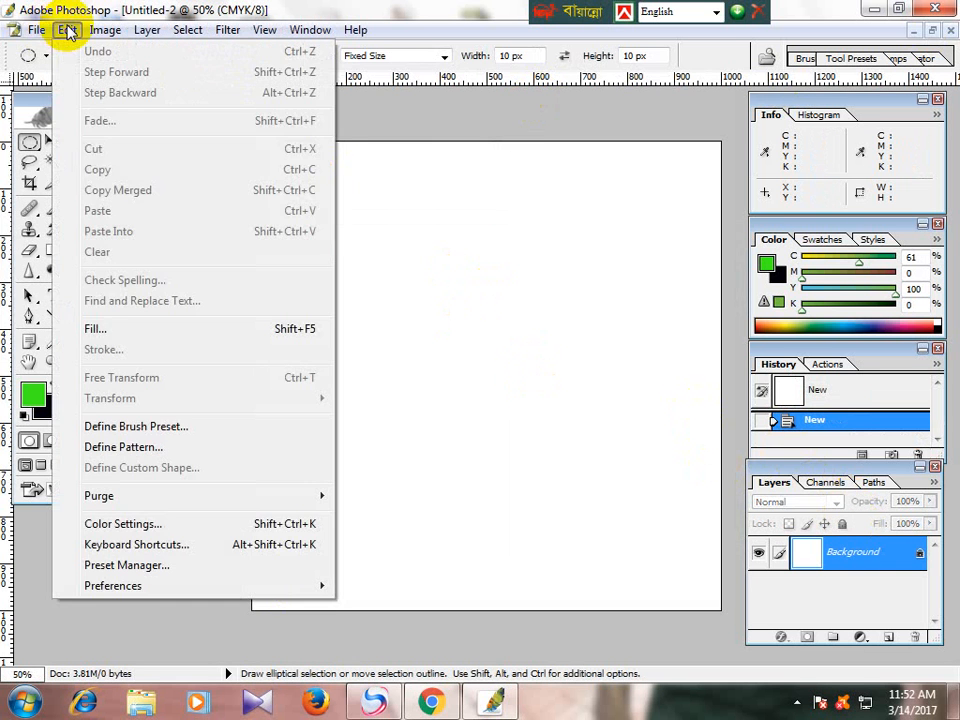
click(98, 328)
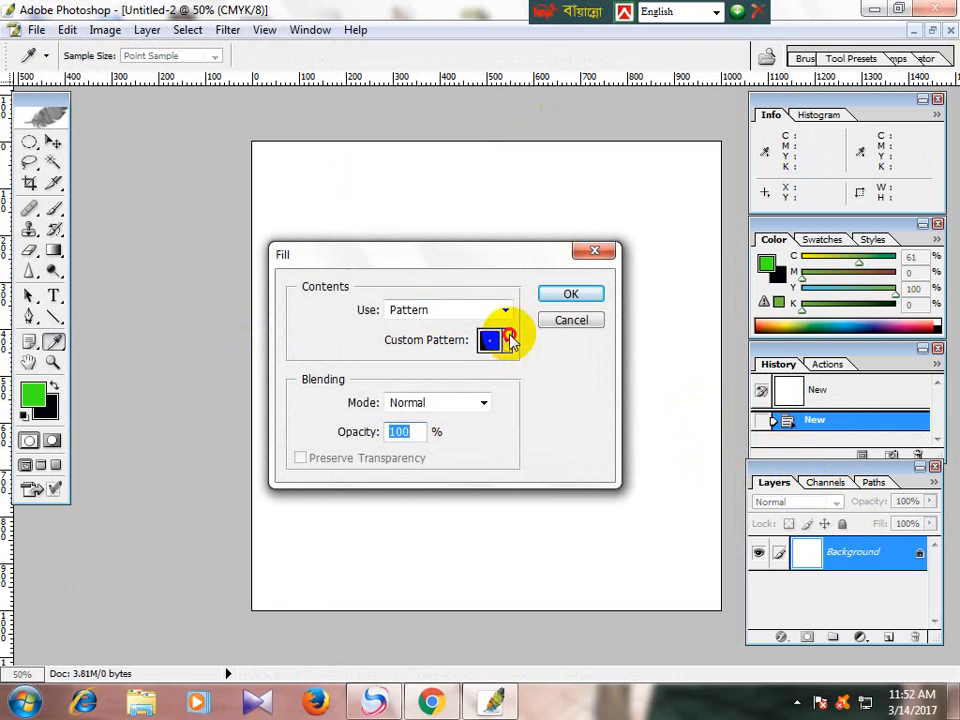
click(510, 340)
click(521, 471)
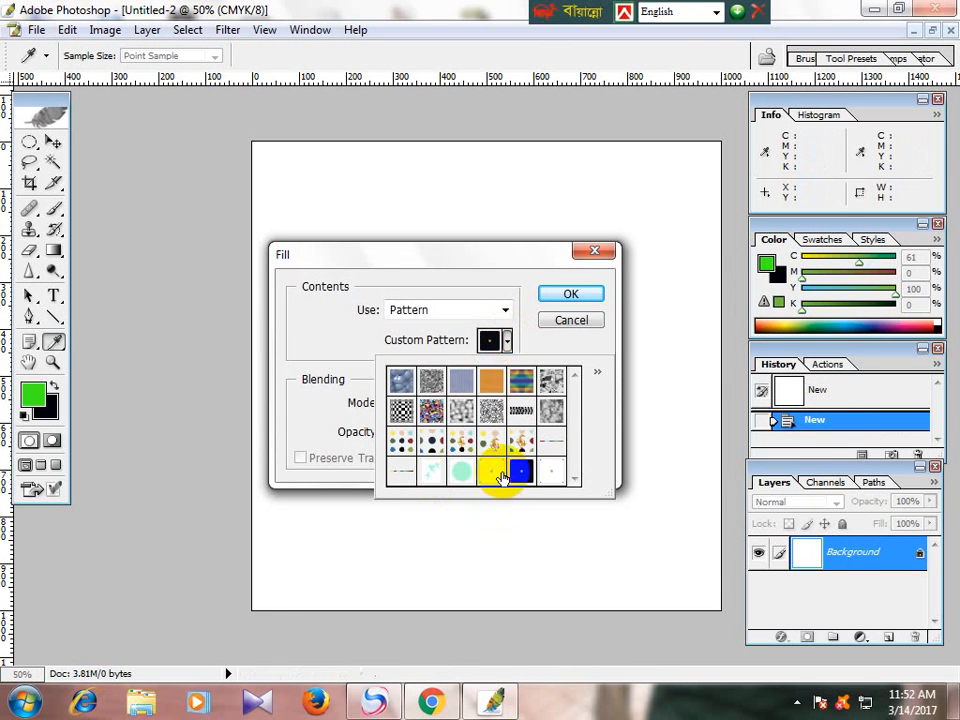
click(558, 475)
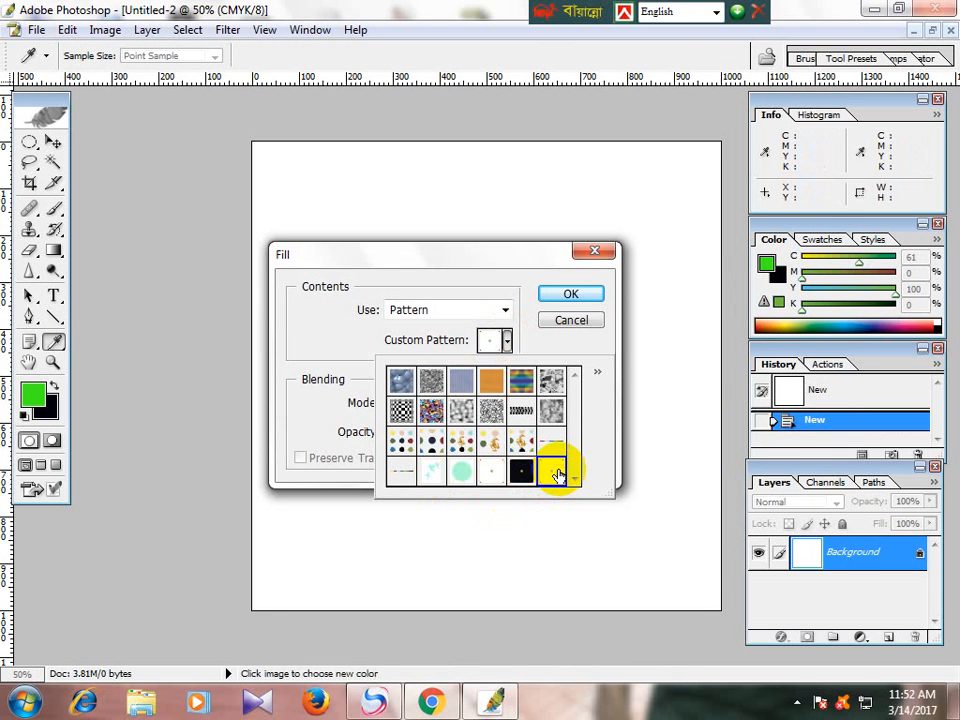
click(578, 292)
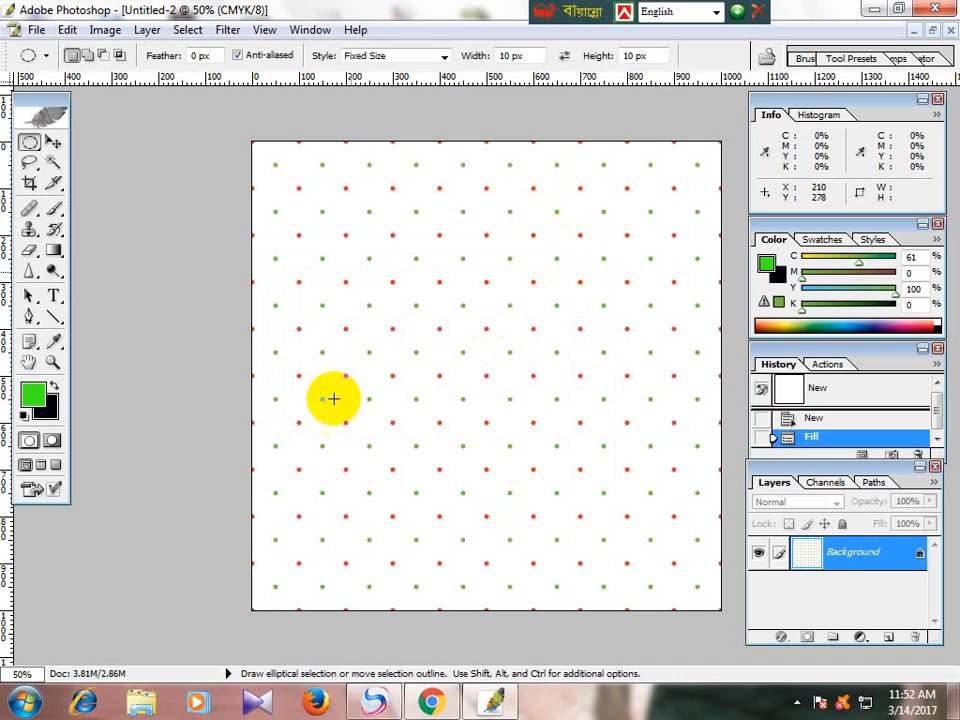
Compare the dot pattern at full-document and 200% magnification, and clear the stray 10 by 10 px circular selection
ctrl+click(467, 403)
ctrl+click(441, 362)
drag(513, 347, 536, 319)
click(500, 322)
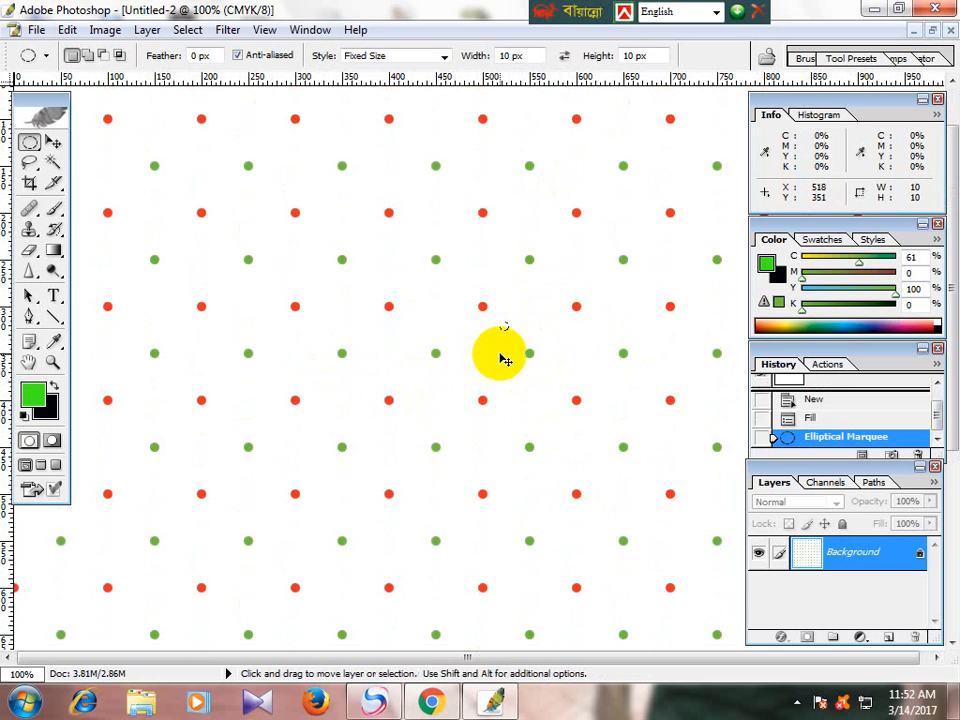
ctrl+alt+click(460, 308)
ctrl+alt+click(464, 314)
ctrl+alt+click(465, 317)
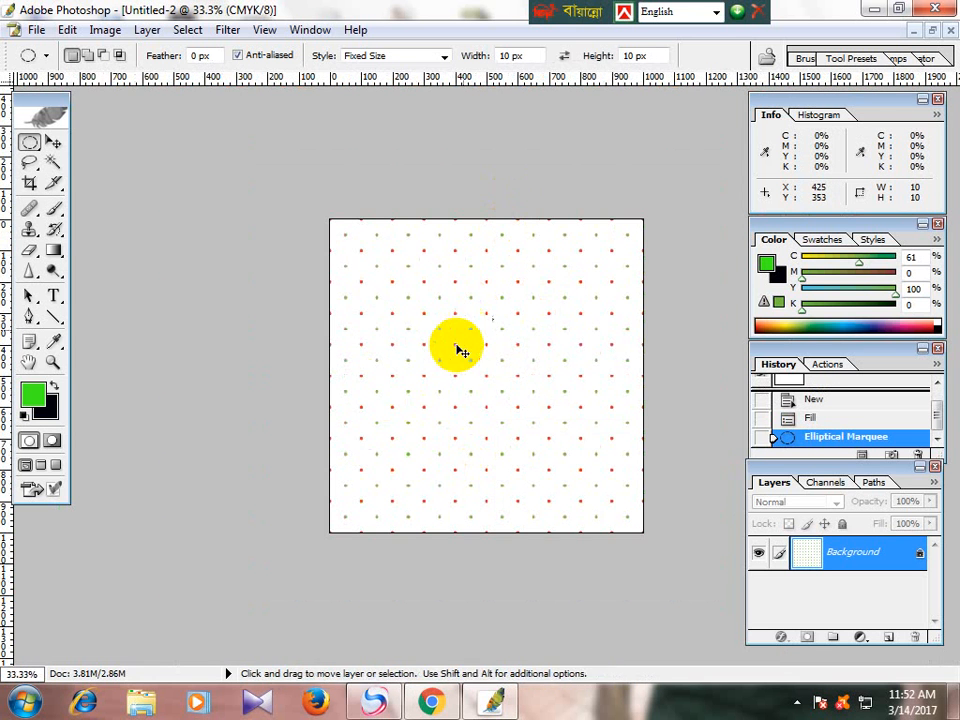
ctrl+click(454, 375)
ctrl+click(460, 375)
ctrl+click(460, 375)
ctrl+click(460, 375)
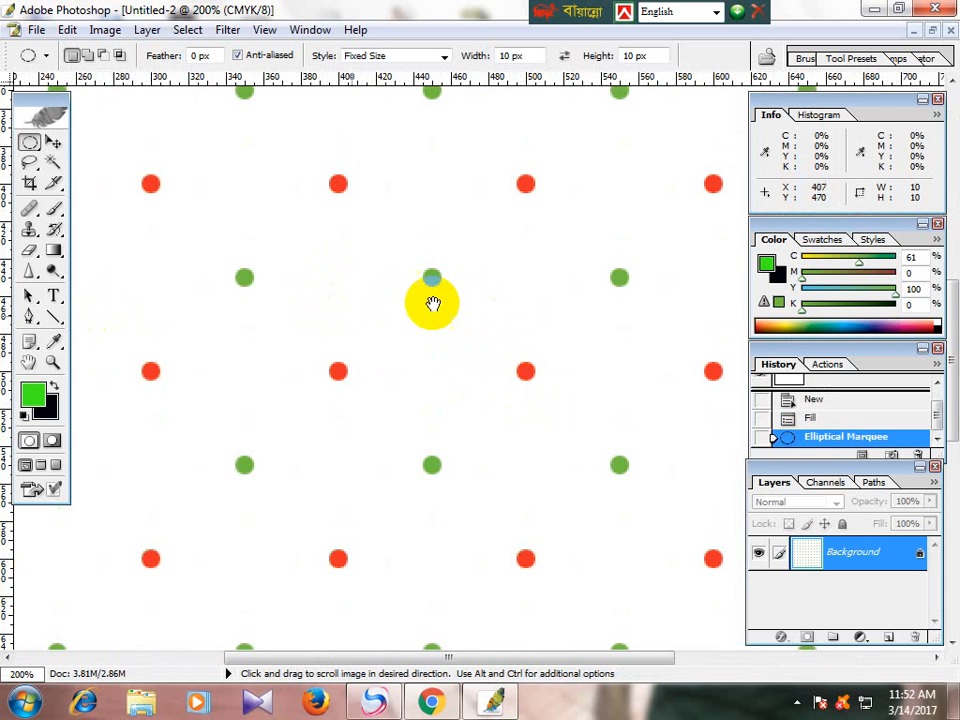
drag(504, 234, 450, 358)
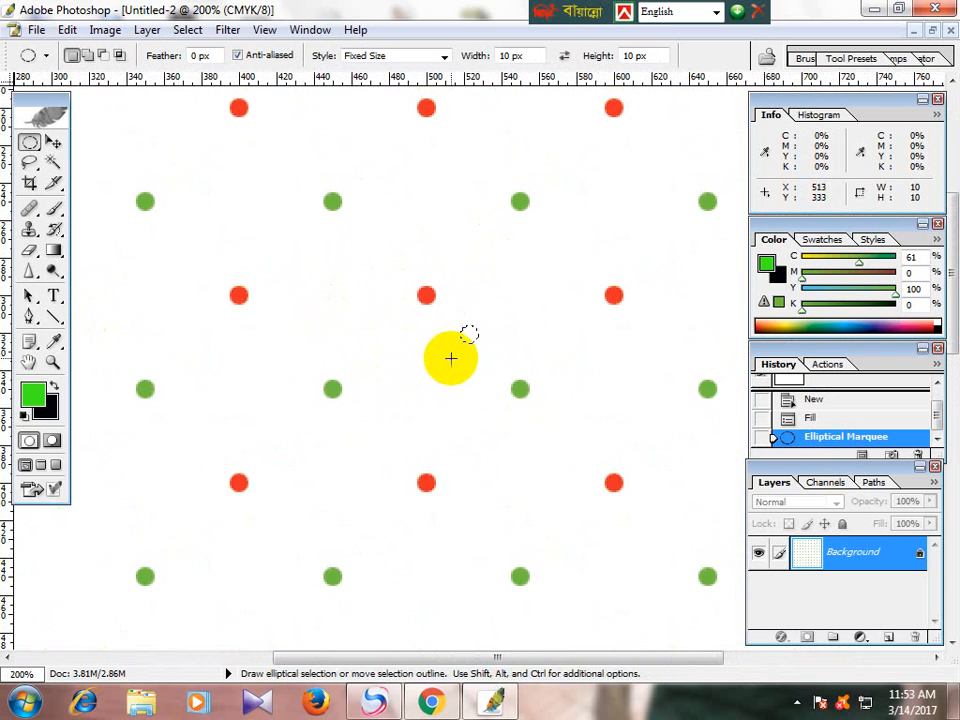
key(ctrl+d)
Examine the spacing and repetition of the orange-red and green dots across the document at 200% magnification
drag(493, 292, 396, 507)
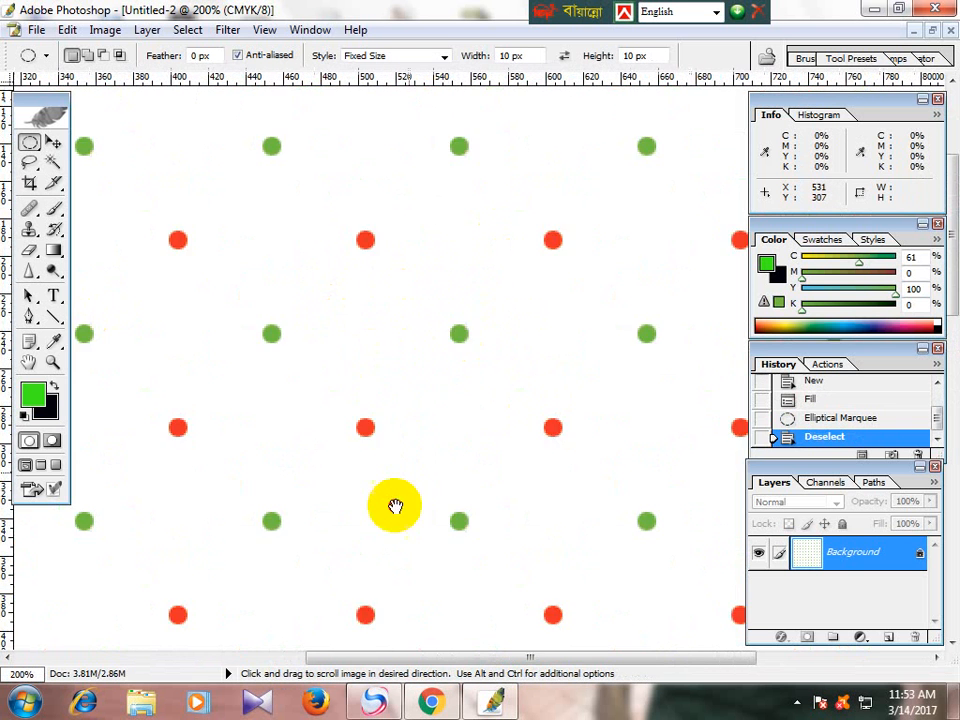
drag(456, 294, 215, 424)
drag(442, 437, 255, 274)
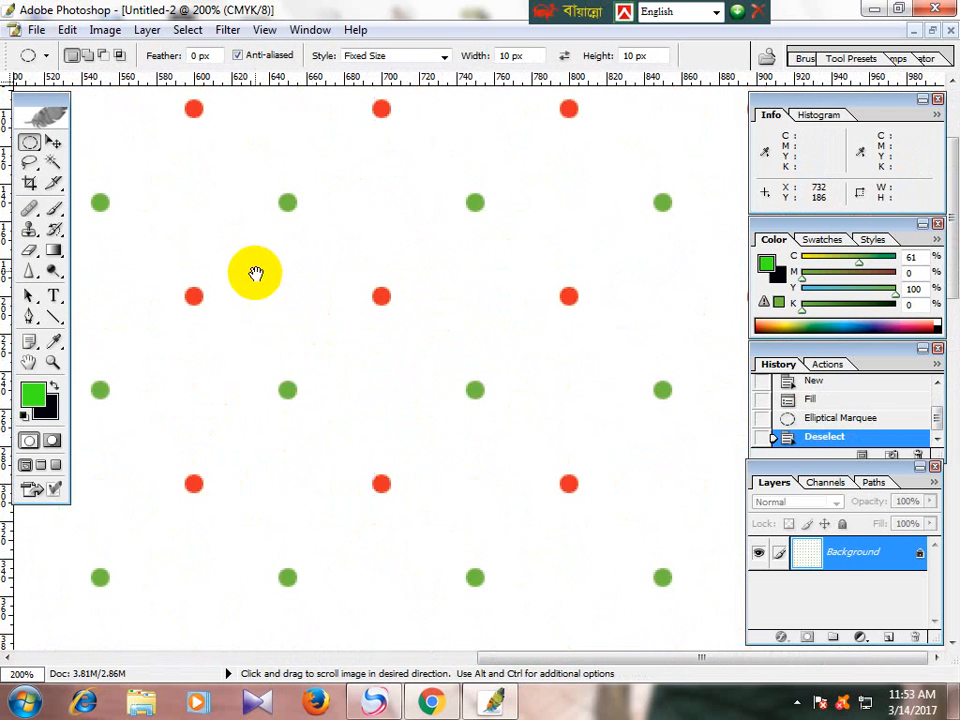
drag(311, 464, 396, 199)
drag(327, 366, 429, 208)
drag(304, 425, 449, 162)
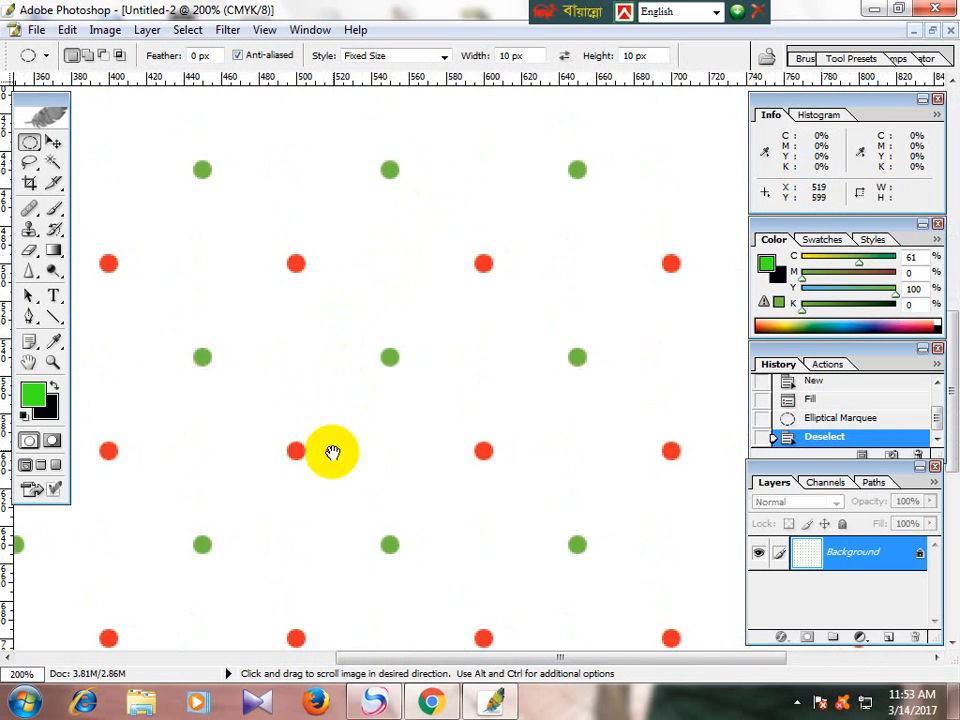
drag(330, 450, 431, 279)
drag(257, 460, 401, 287)
drag(353, 378, 400, 250)
drag(343, 309, 339, 239)
drag(362, 454, 562, 308)
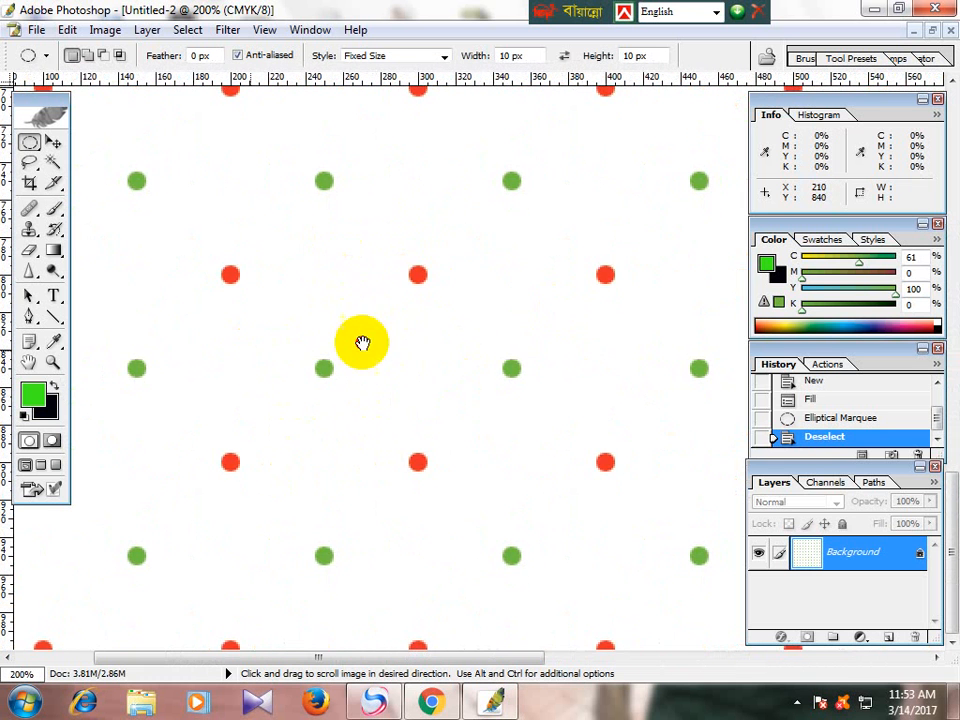
drag(360, 343, 420, 337)
drag(316, 275, 429, 290)
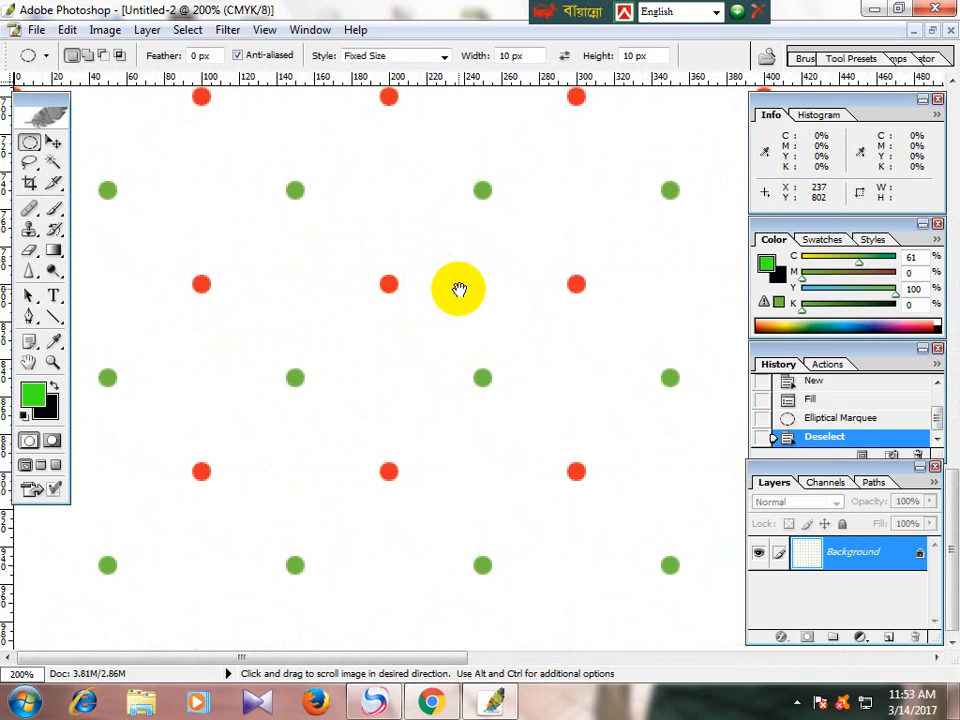